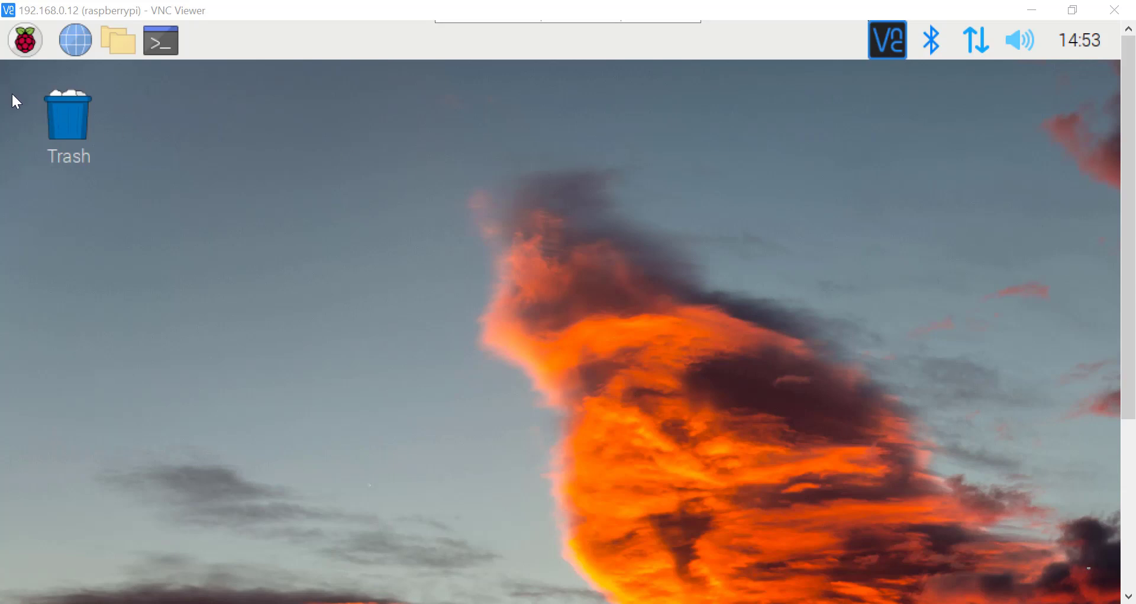
Launch Gqrx from the Raspberry Pi Internet menu
left_click(25, 40)
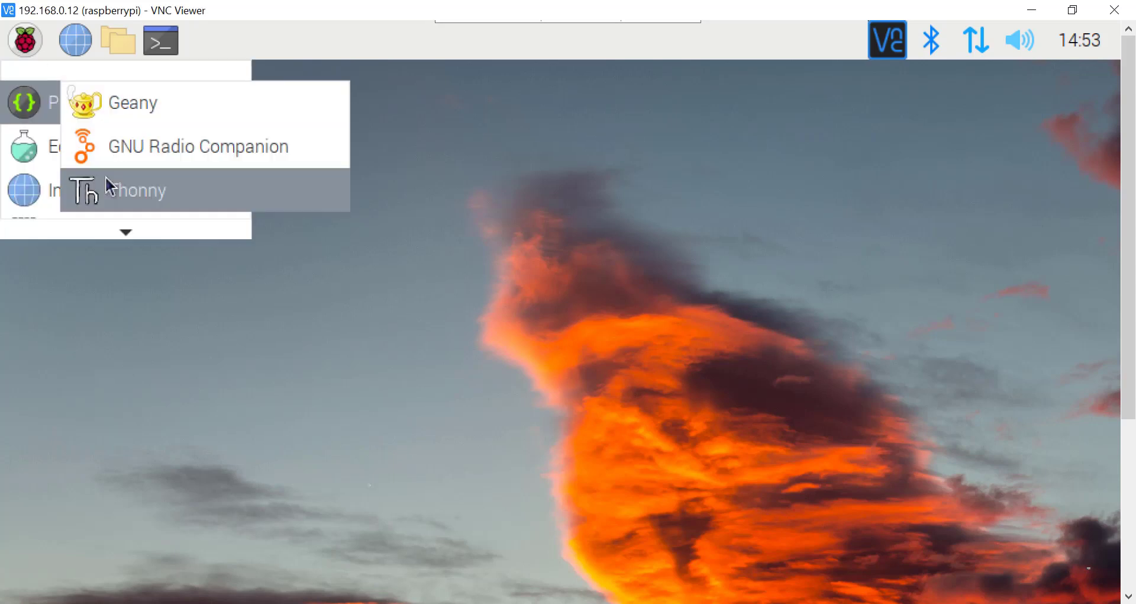
mouse_move(51, 192)
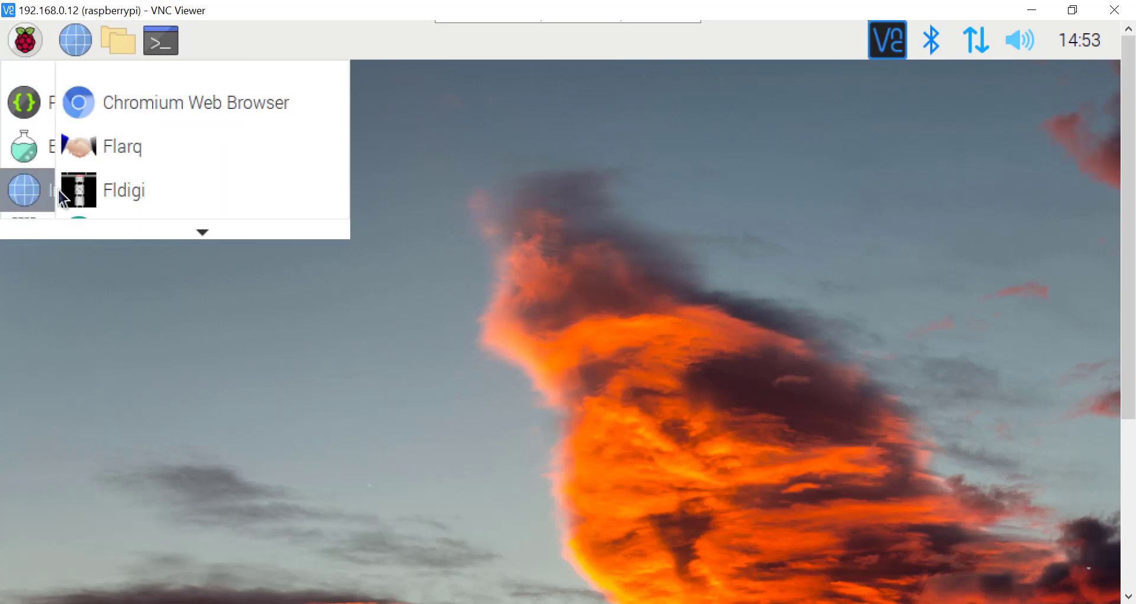
scroll(176, 190, "down", 3)
left_click(174, 205)
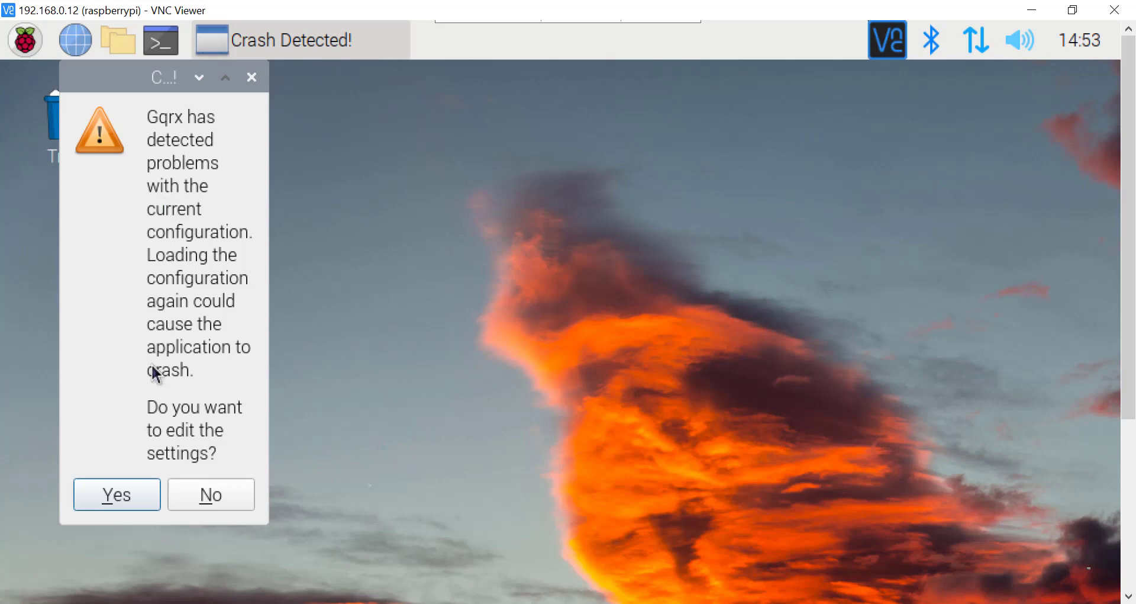
Past the crash warning, set the input device to the Realtek RTL2838 dongle (rtl=0) and accept
left_click(121, 494)
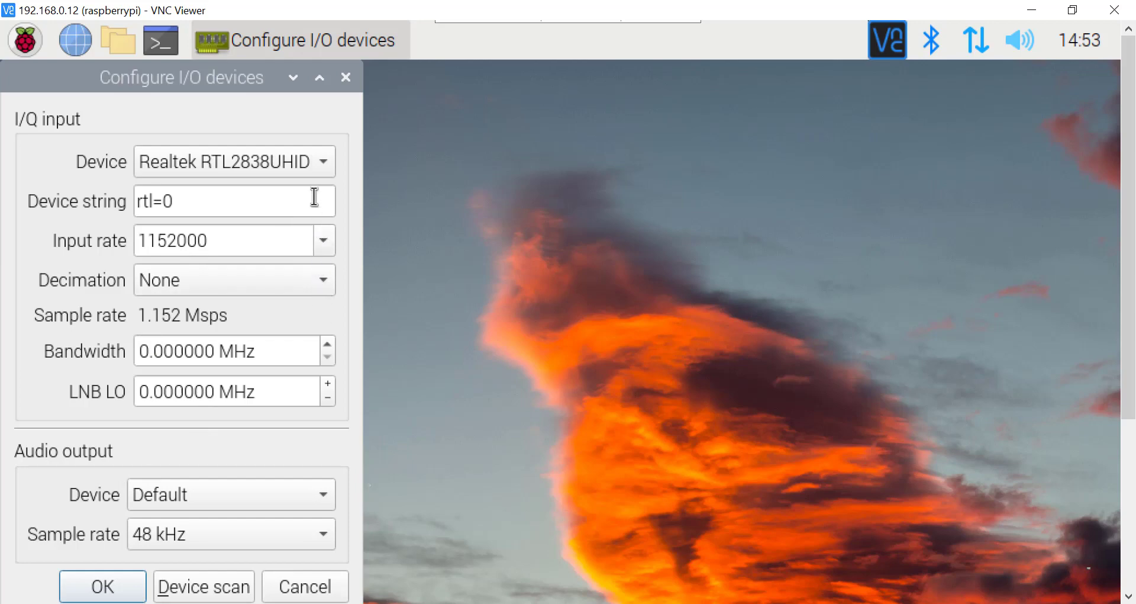
left_click(325, 165)
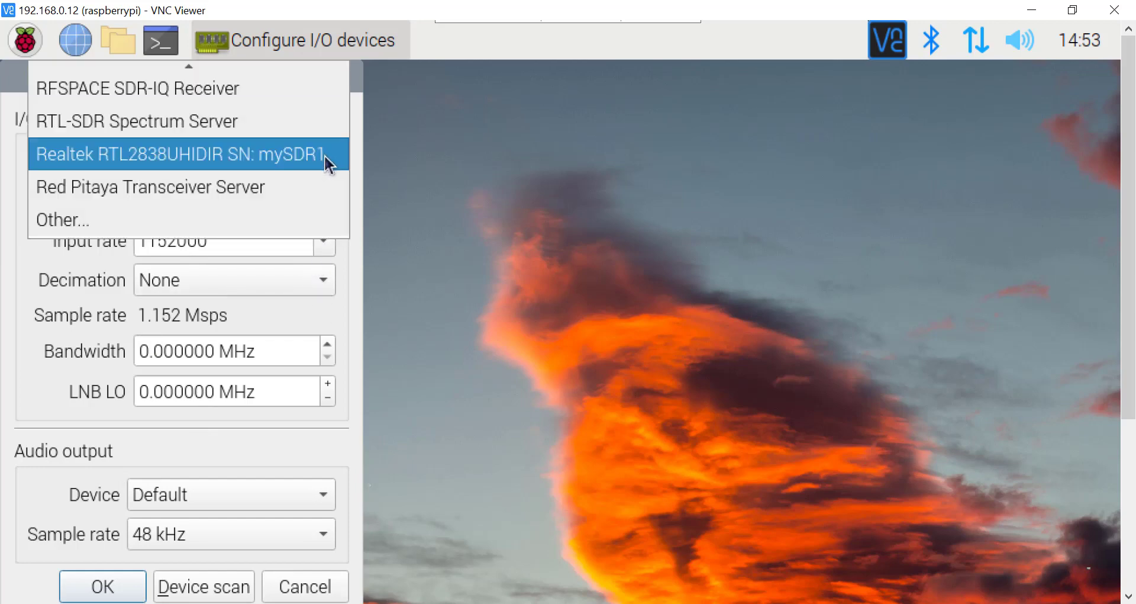
left_click(275, 160)
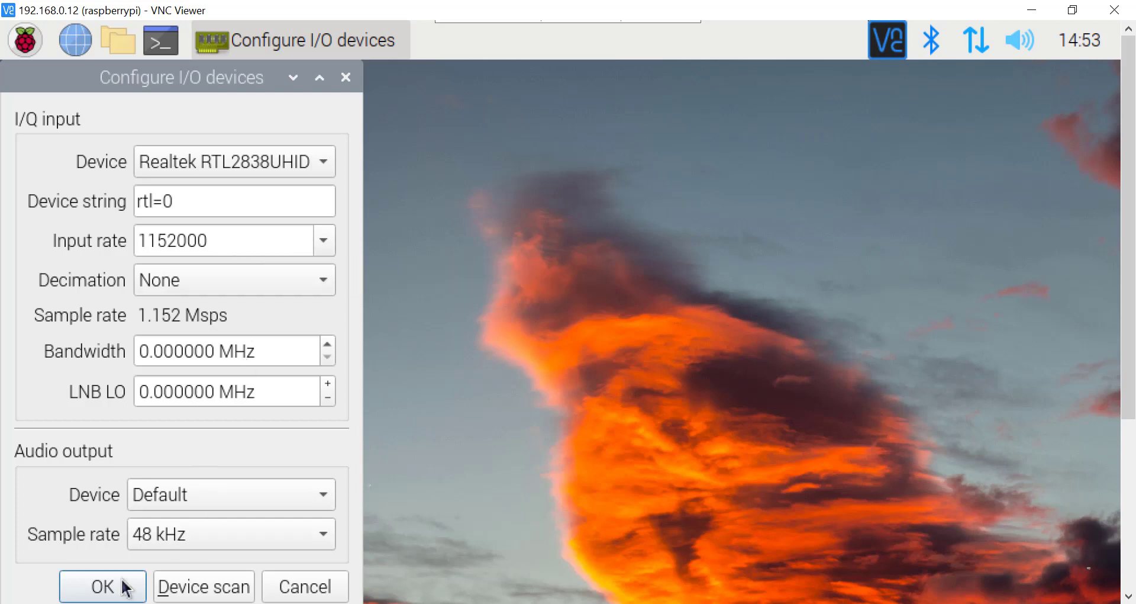
left_click(94, 589)
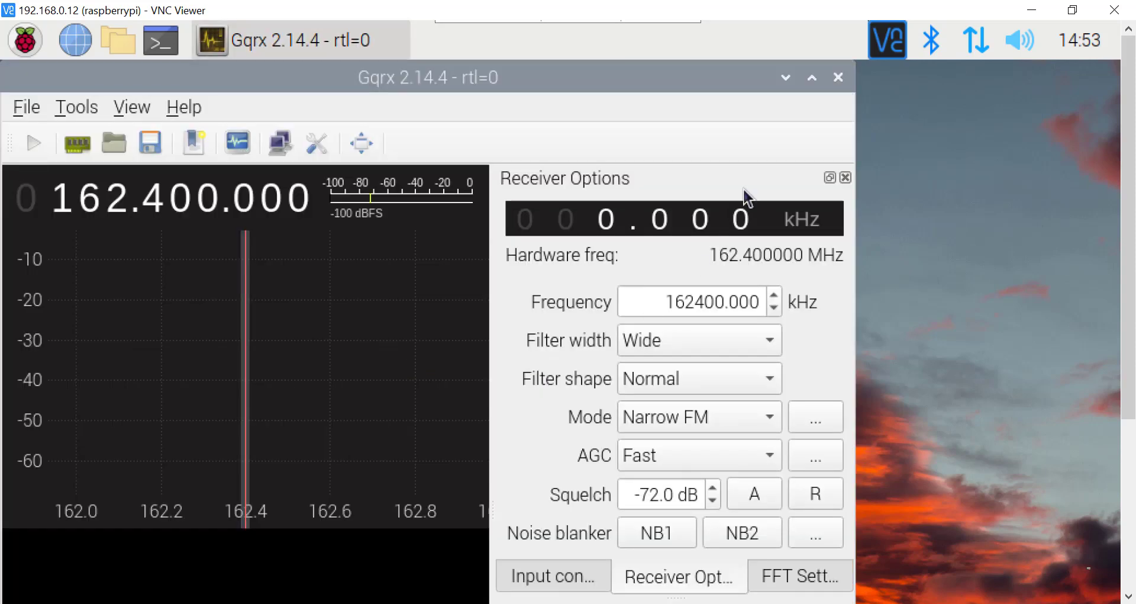
Stretch the Gqrx window to the screen edge and start live reception at 162.400 MHz
left_click_drag(858, 125, 1120, 118)
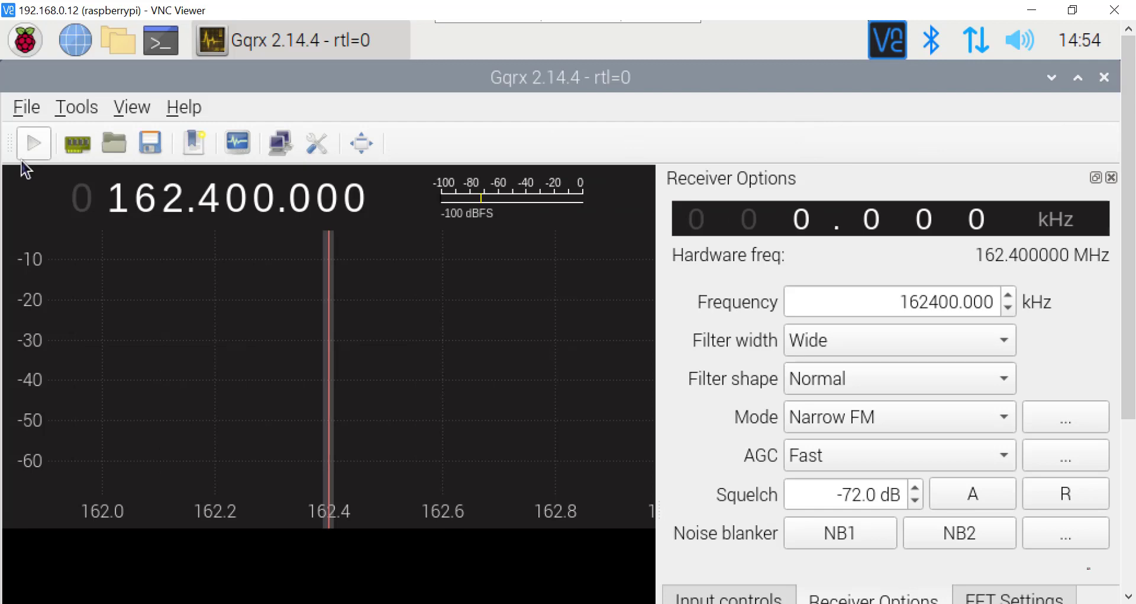
left_click(33, 143)
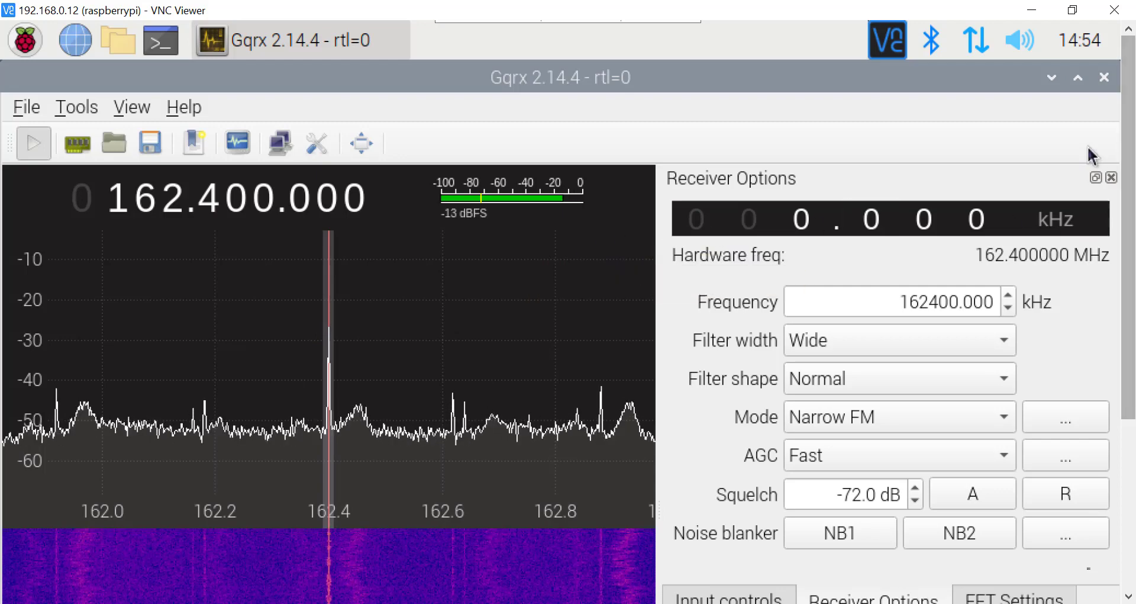
Drop the audio gain to about -46.7 dB and scroll the frequency digits to 156.525.000
scroll(1086, 444, "down", 4)
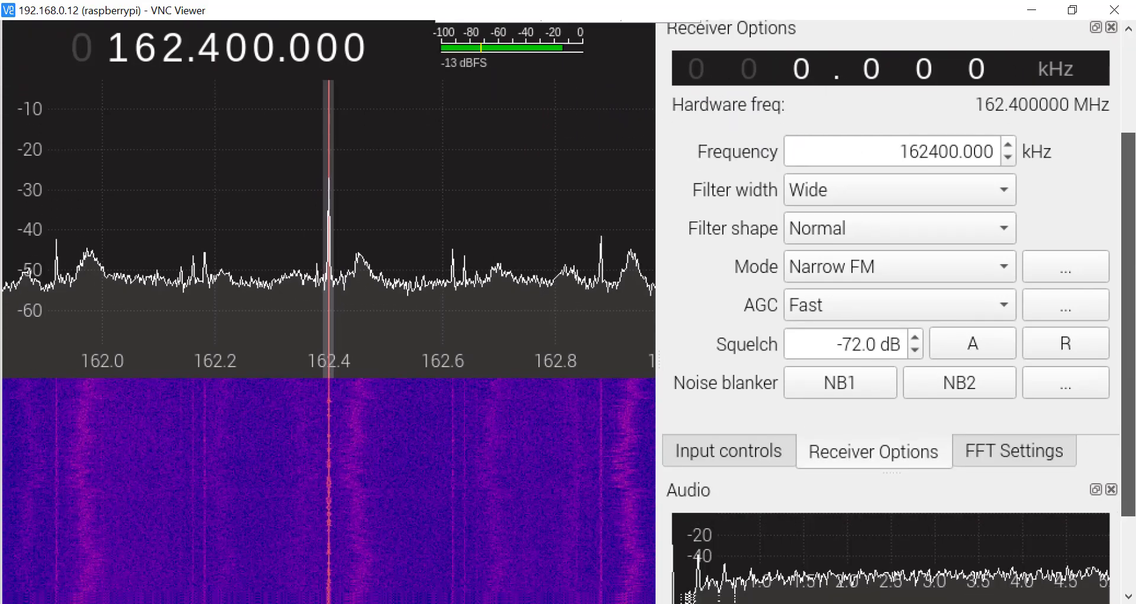
left_click_drag(835, 527, 803, 528)
scroll(805, 531, "up", 4)
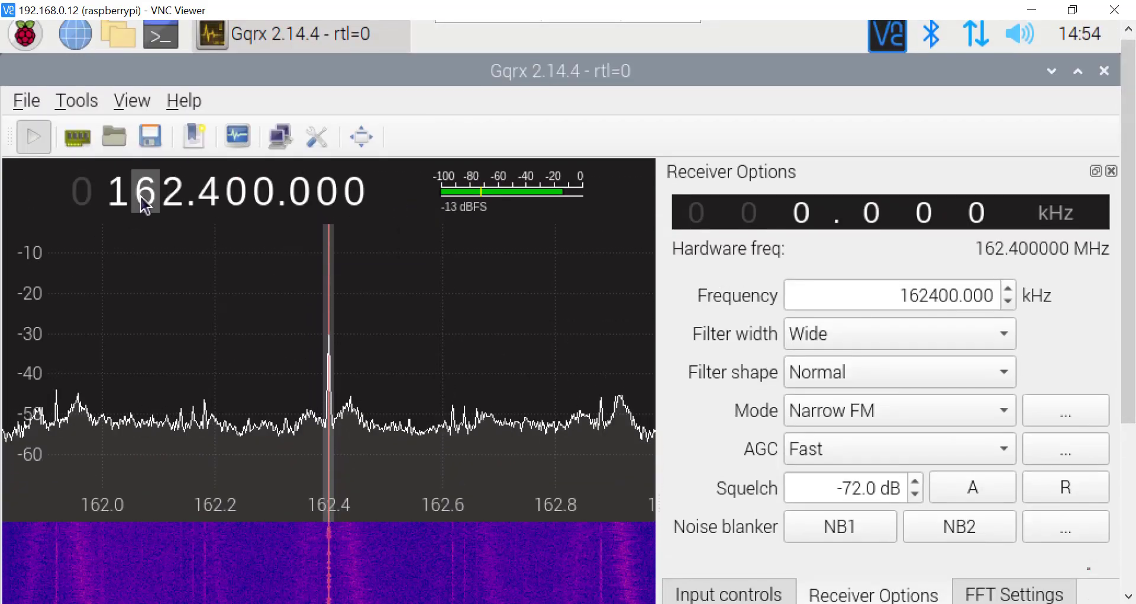
scroll(146, 204, "down", 1)
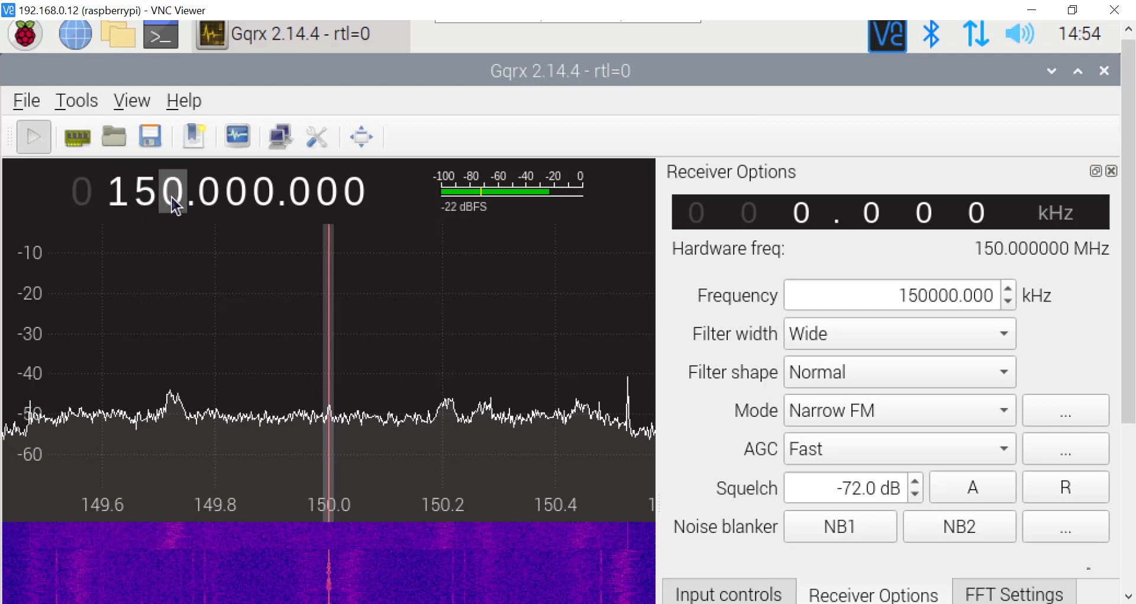
scroll(173, 201, "up", 1)
scroll(172, 203, "up", 2)
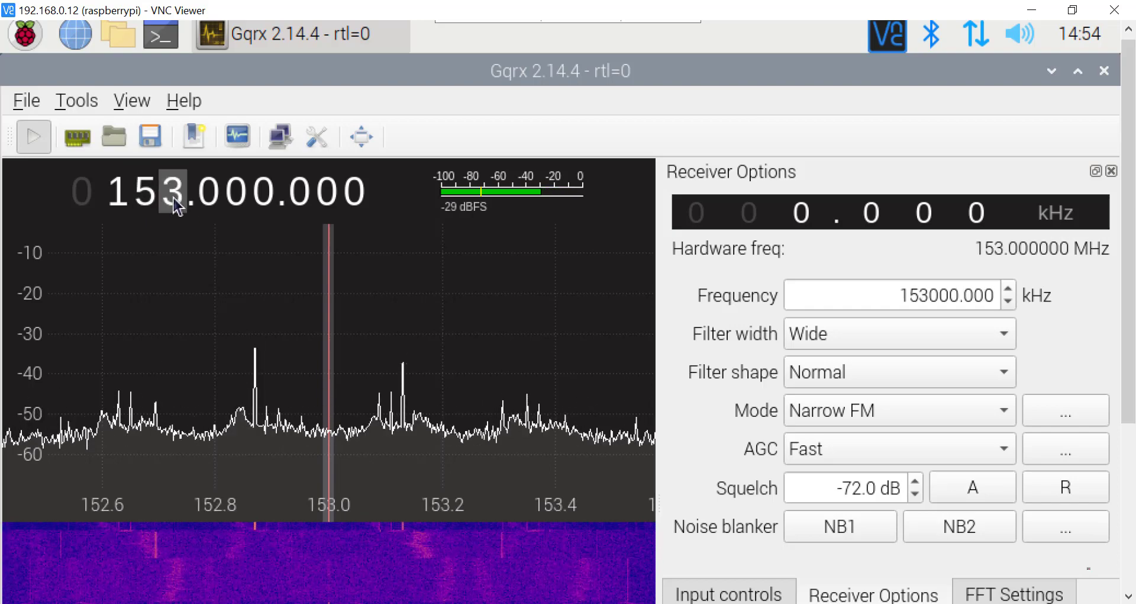
scroll(172, 203, "up", 3)
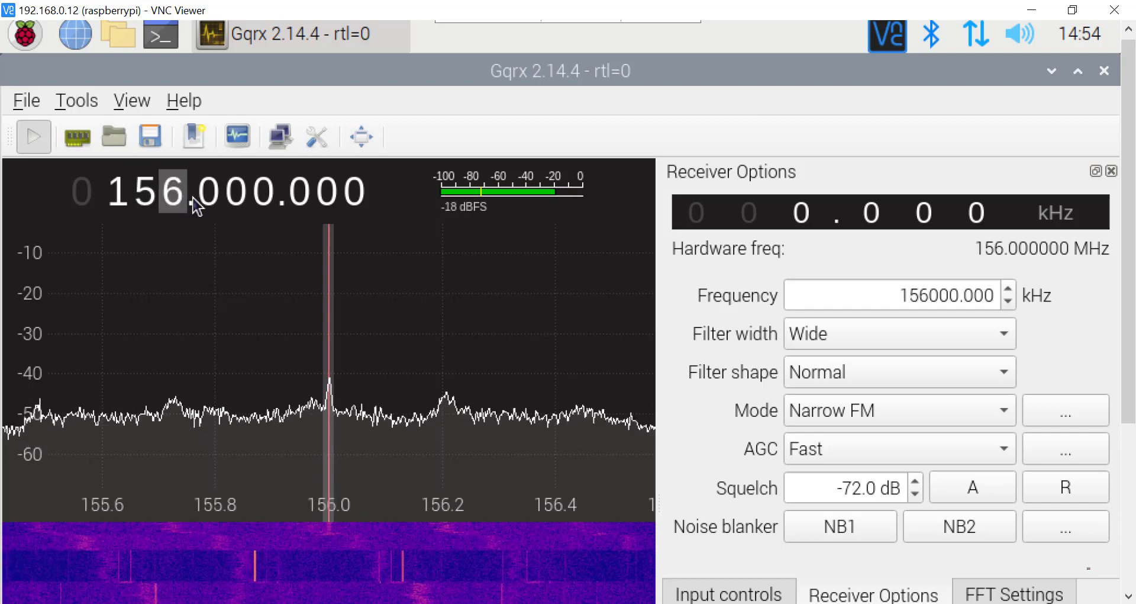
scroll(211, 203, "up", 4)
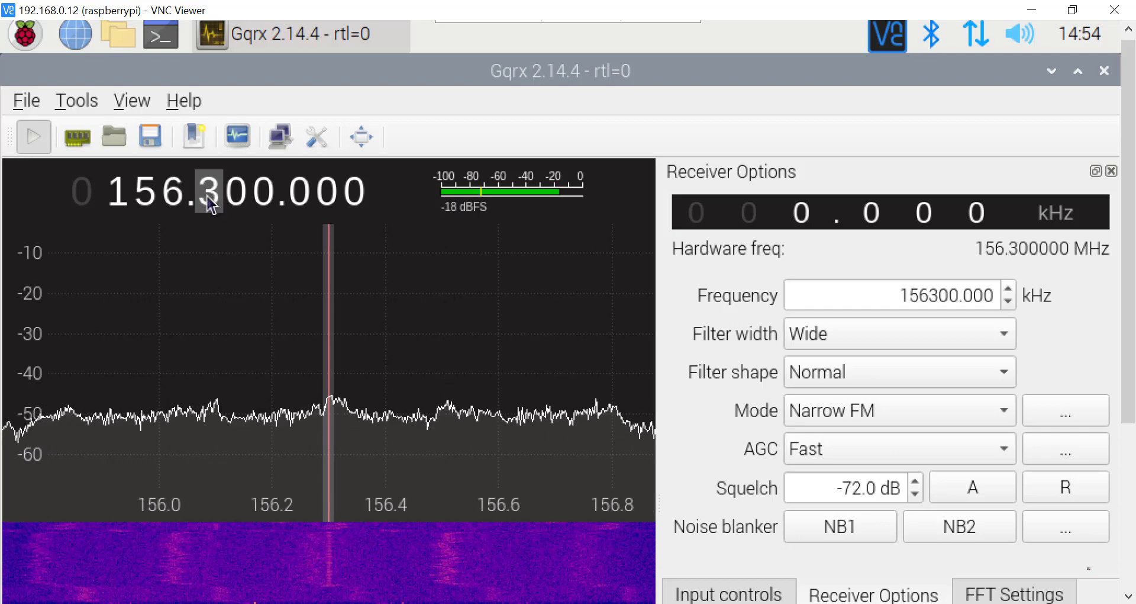
scroll(211, 202, "up", 1)
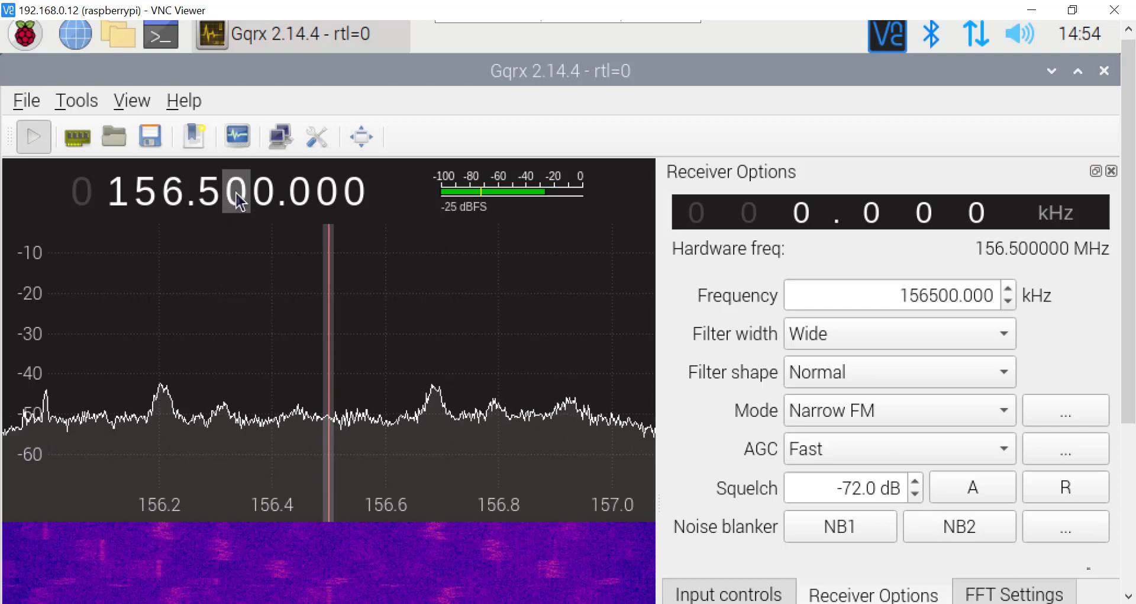
scroll(236, 204, "up", 1)
scroll(237, 204, "up", 1)
scroll(260, 196, "up", 4)
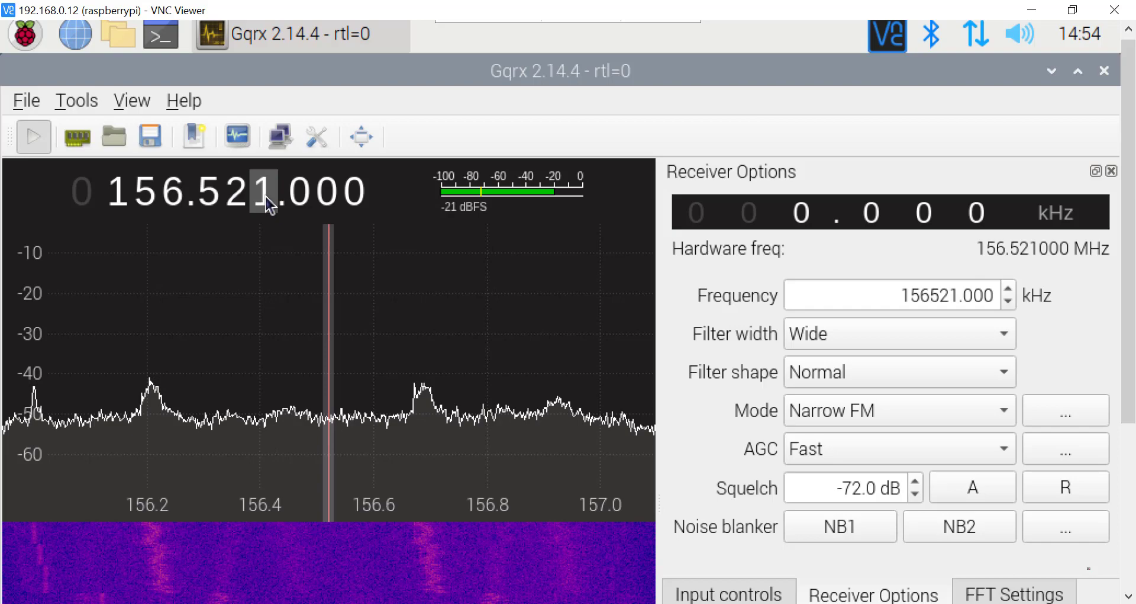
scroll(263, 201, "up", 1)
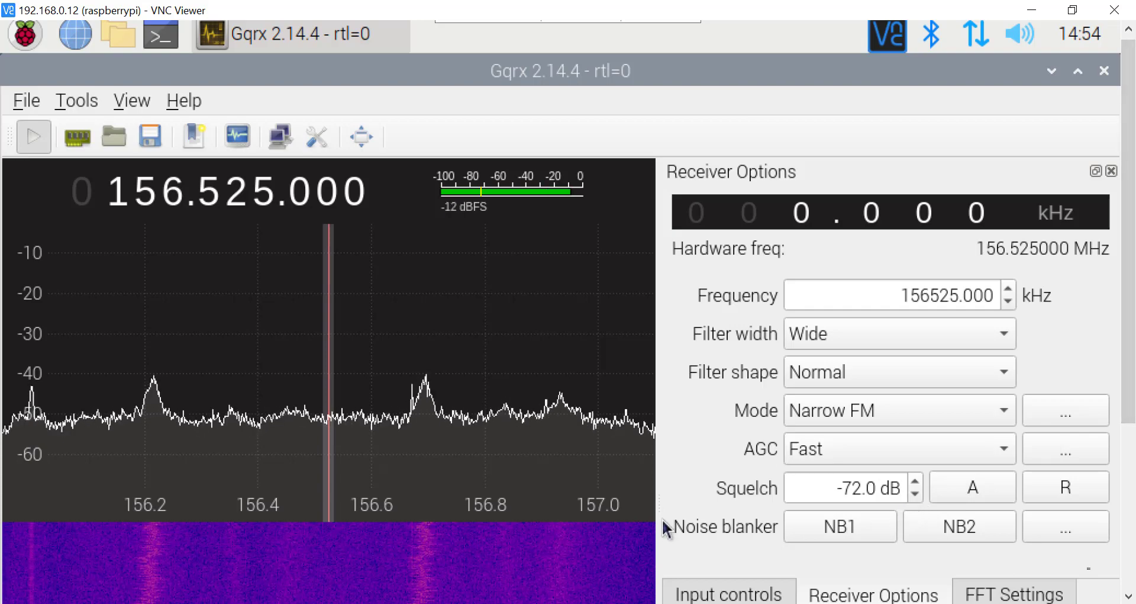
Edit the squelch value from -72 to -32, then step it up to -29.0 dB
left_click(845, 487)
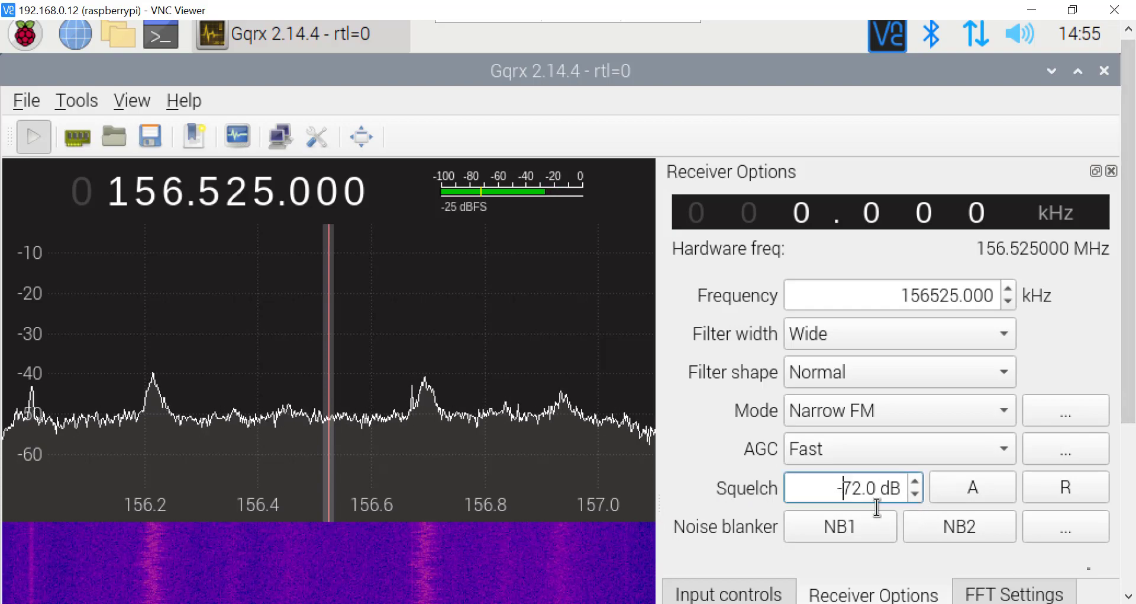
key("Delete")
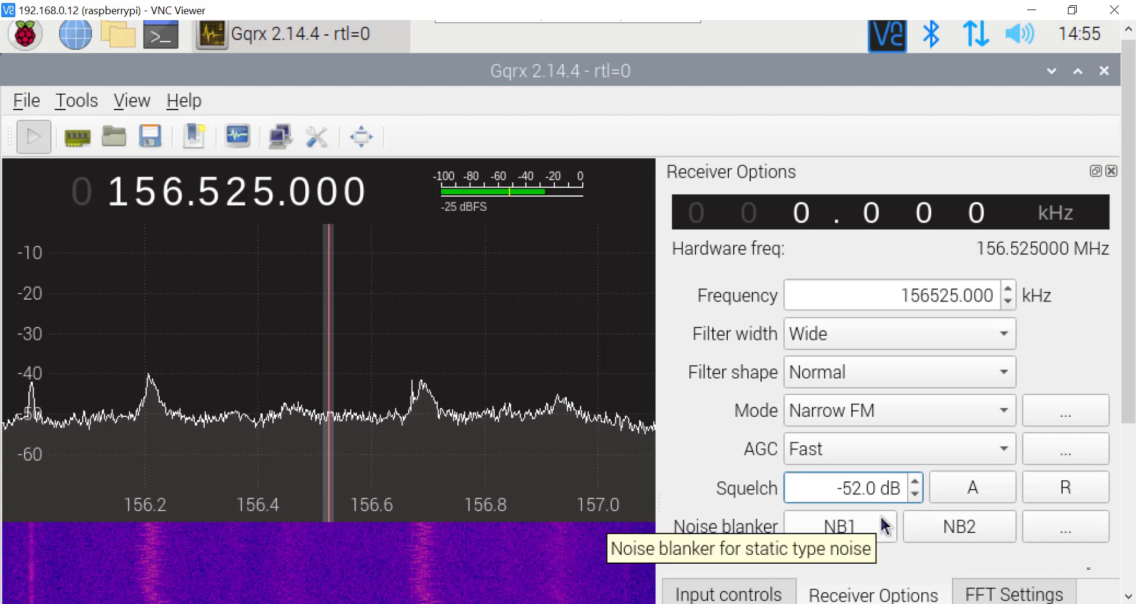
type("5")
key("BackSpace")
type("3")
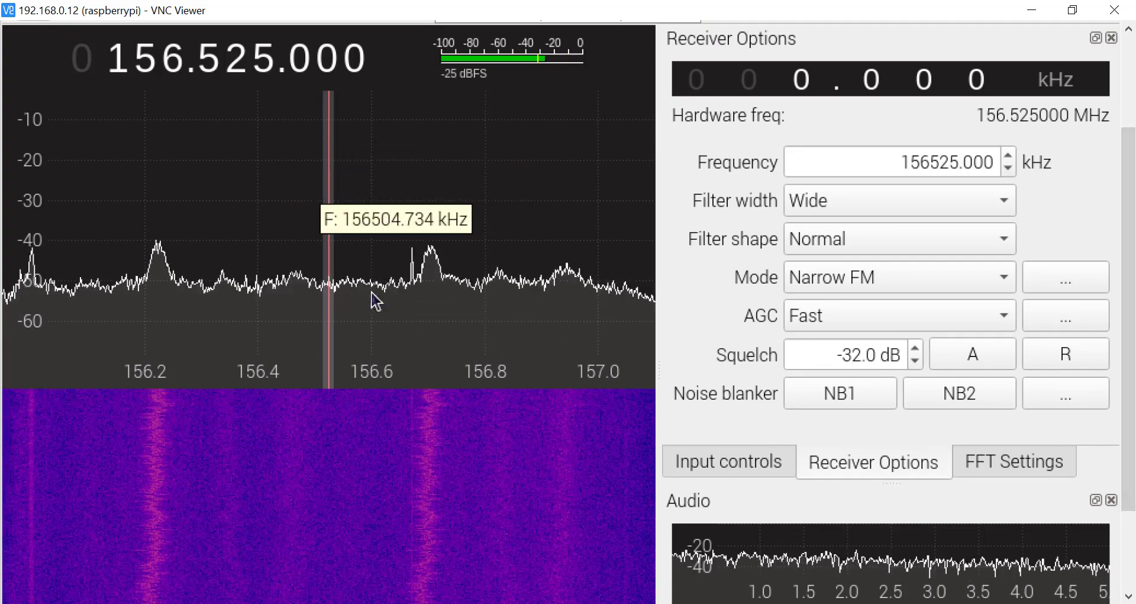
left_click(916, 347)
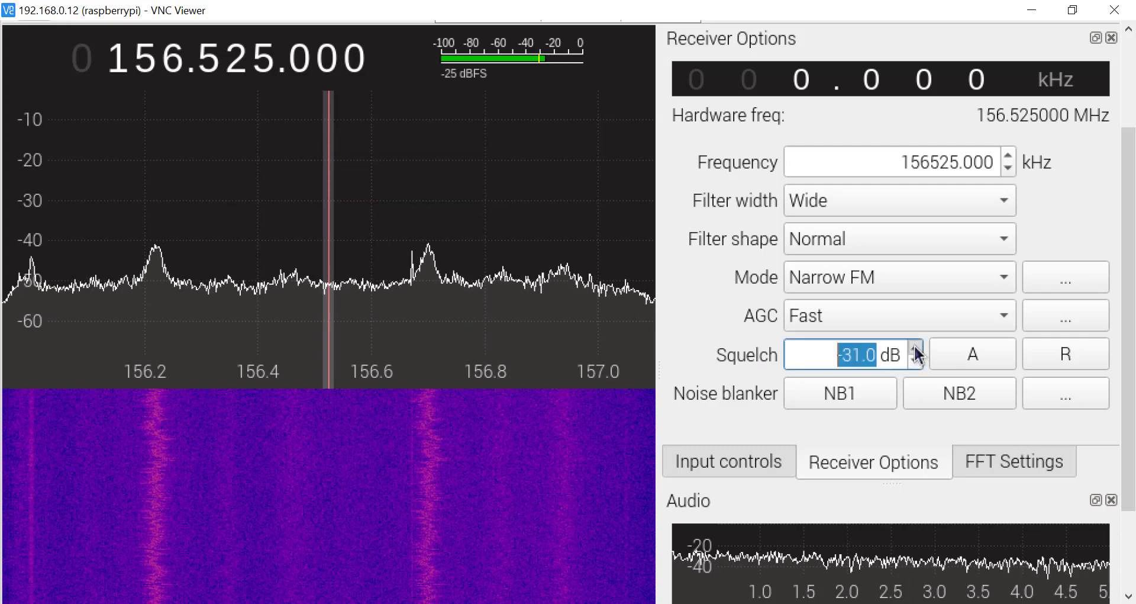
left_click(916, 349)
left_click(916, 349)
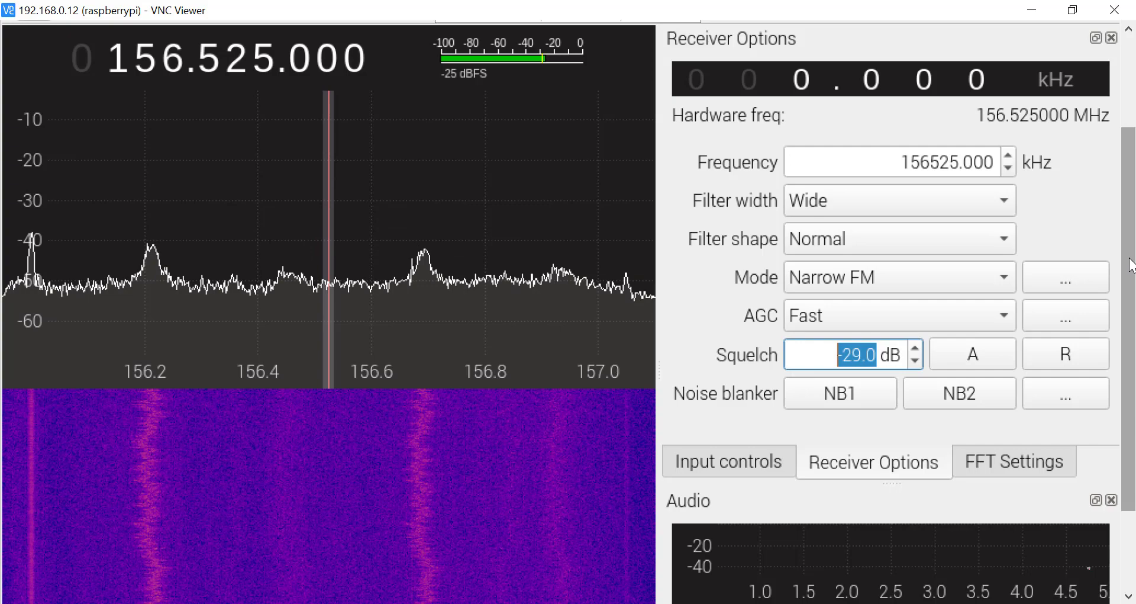
scroll(1130, 265, "down", 3)
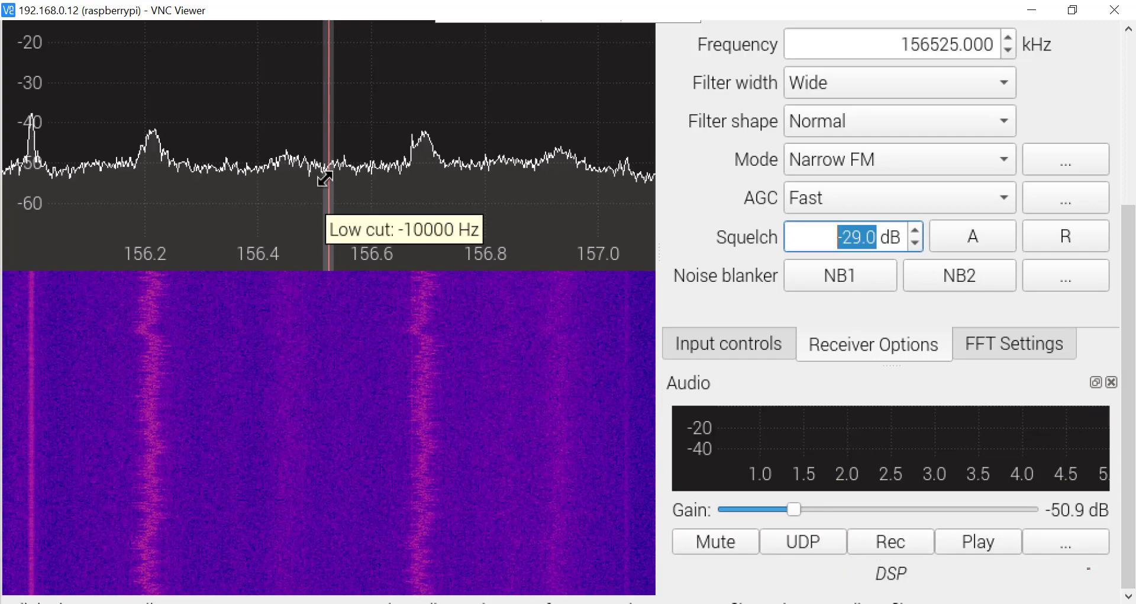
Scroll the VNC view back up to bring Gqrx's title bar into view
left_click_drag(1133, 382, 1133, 231)
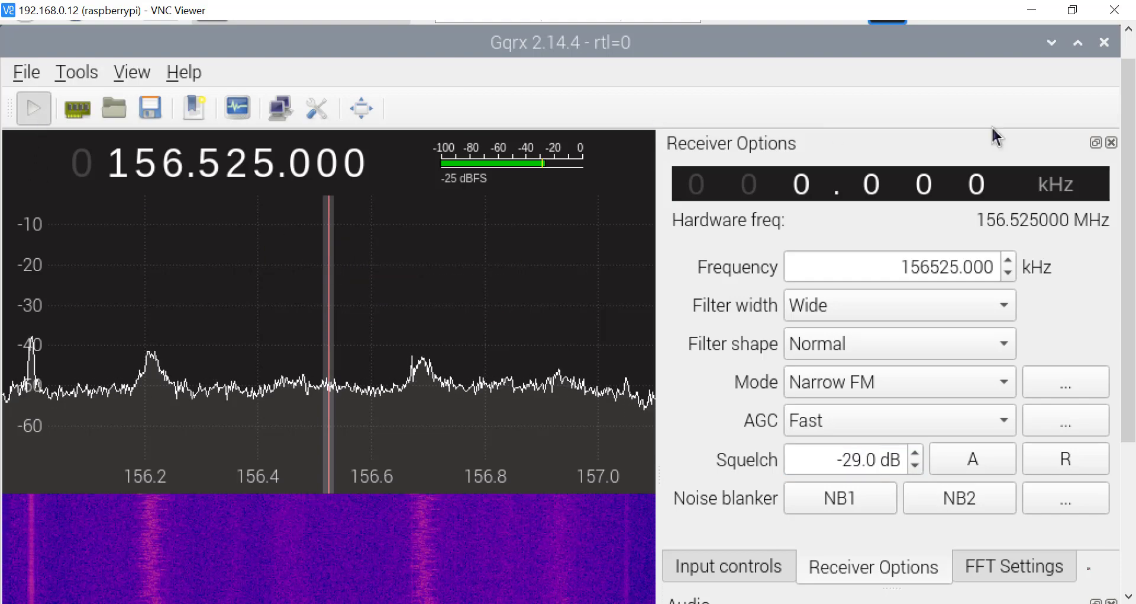
Close Gqrx and launch GNU Radio Companion from the Programming menu
left_click(1104, 44)
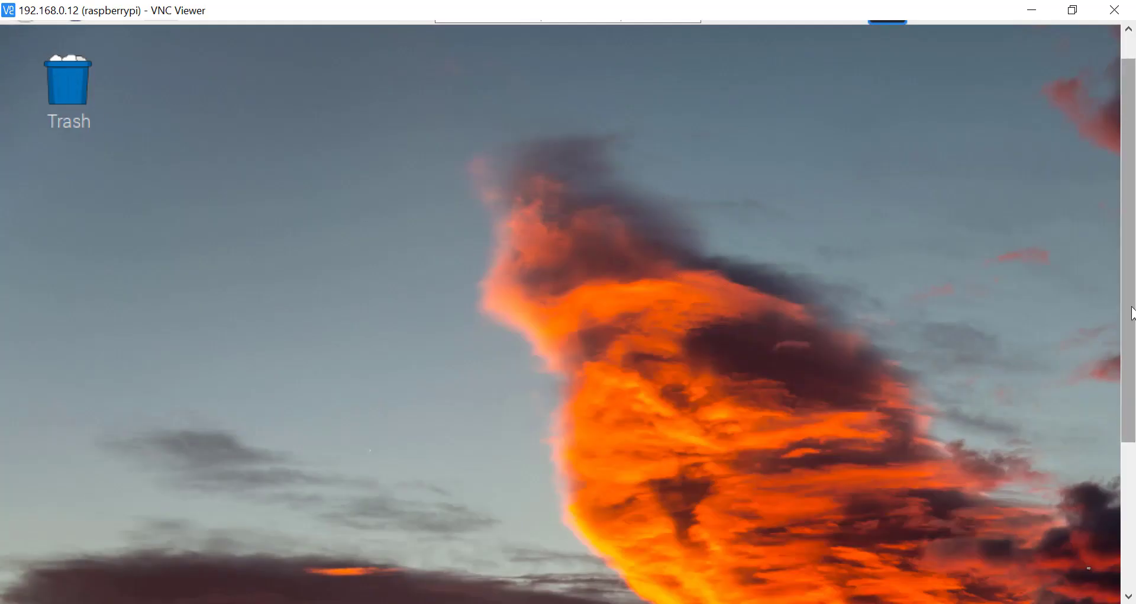
scroll(1128, 313, "up", 2)
left_click(25, 40)
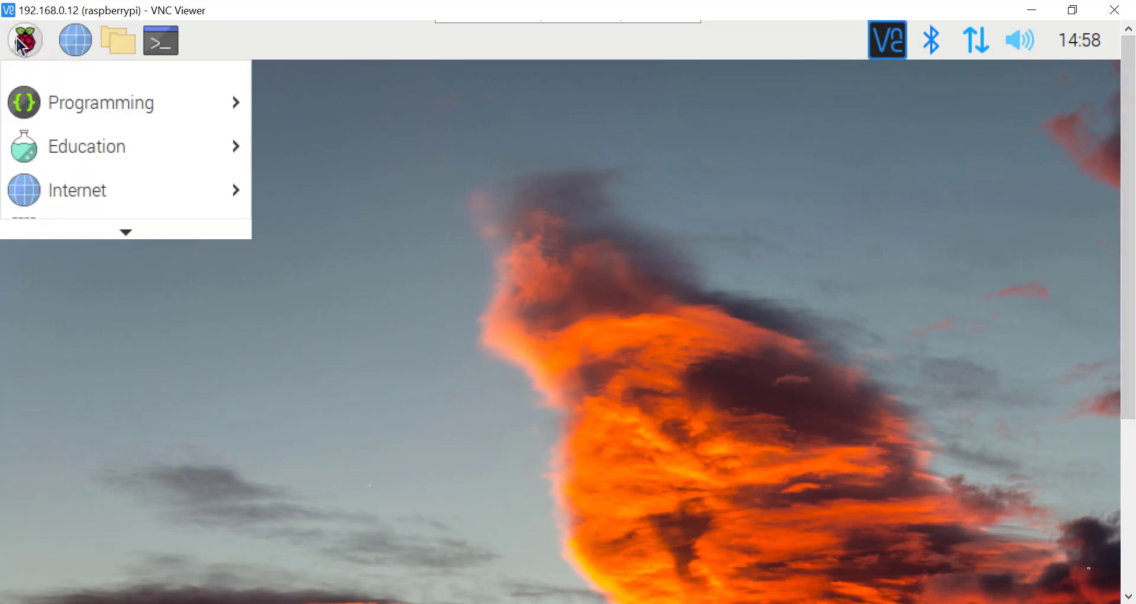
mouse_move(36, 102)
left_click(225, 156)
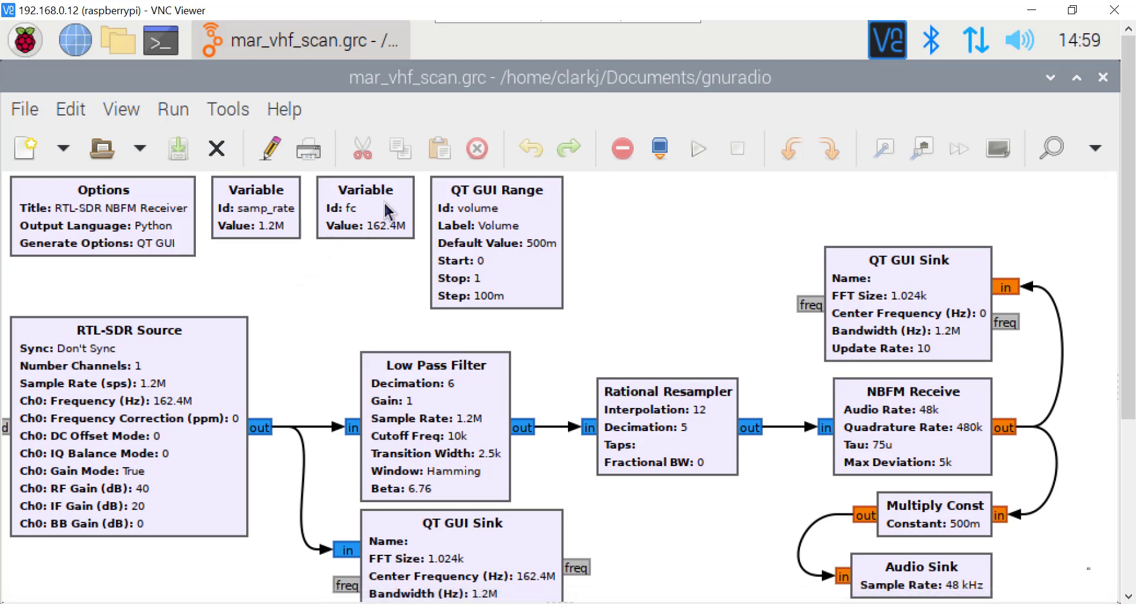
Stretch the GRC window to the screen bottom so the Audio Sink and lower QT GUI Sink show
scroll(1128, 254, "down", 2)
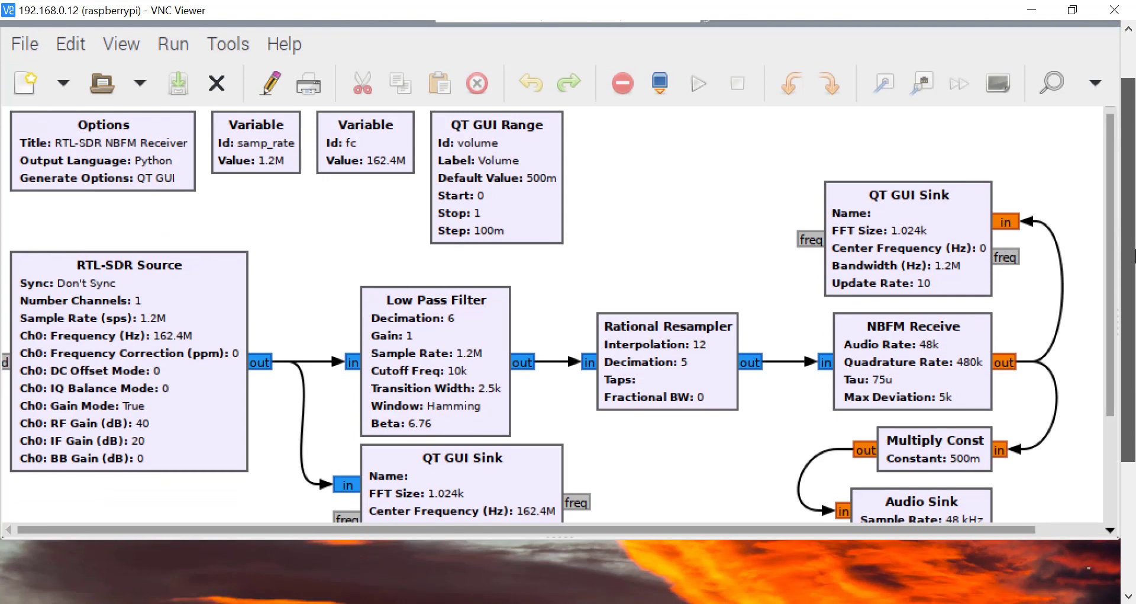
left_click_drag(628, 542, 620, 599)
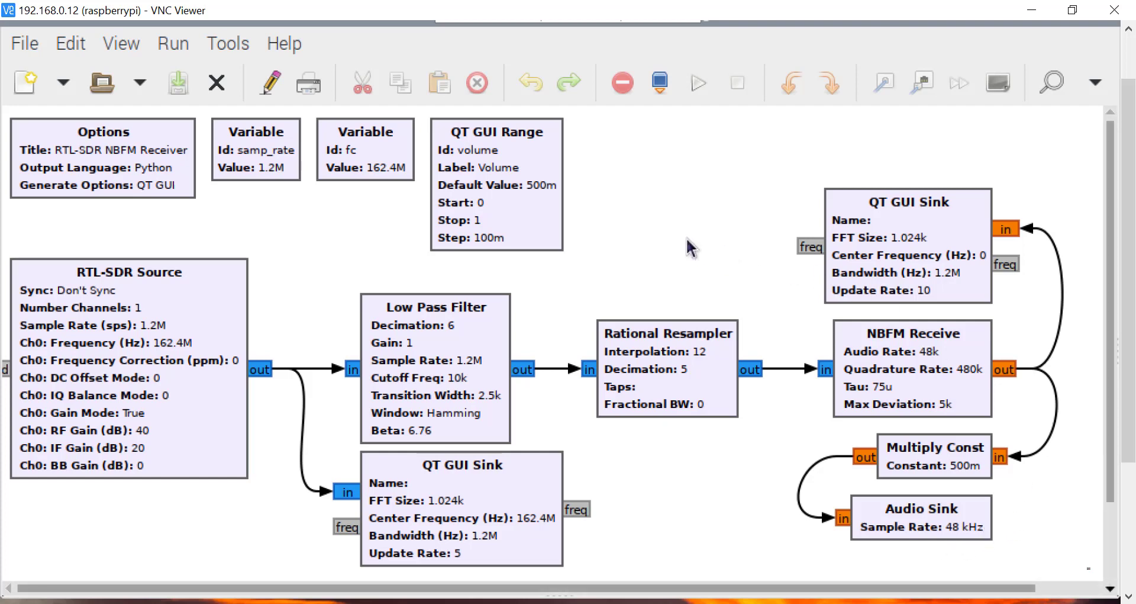
Generate and execute the NBFM flowgraph, then bring the receiver volume down to 0.100
left_click(660, 83)
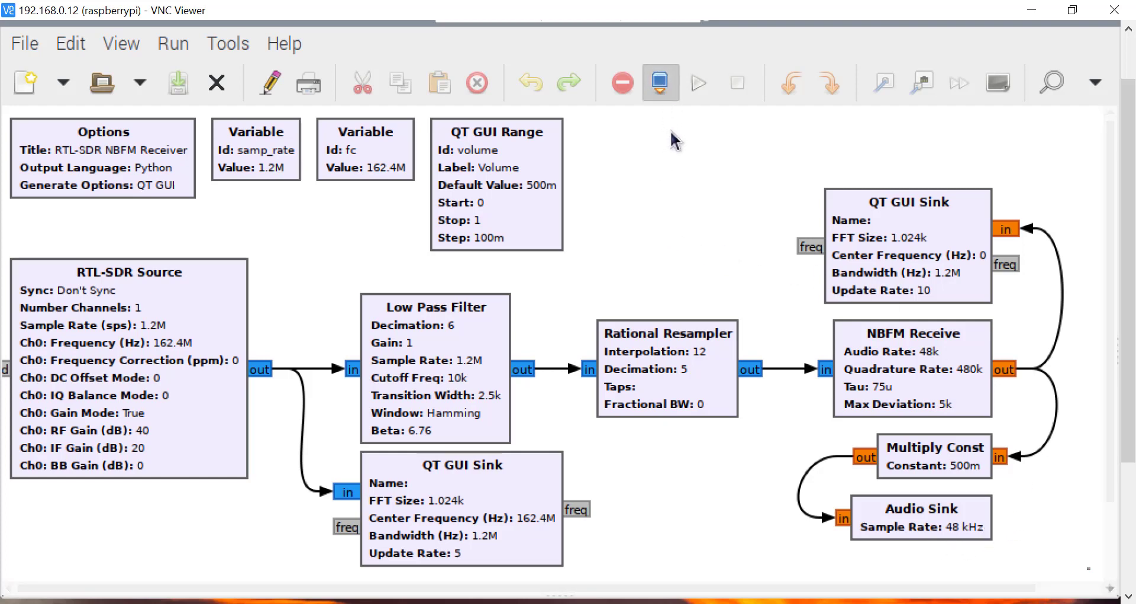
left_click(698, 86)
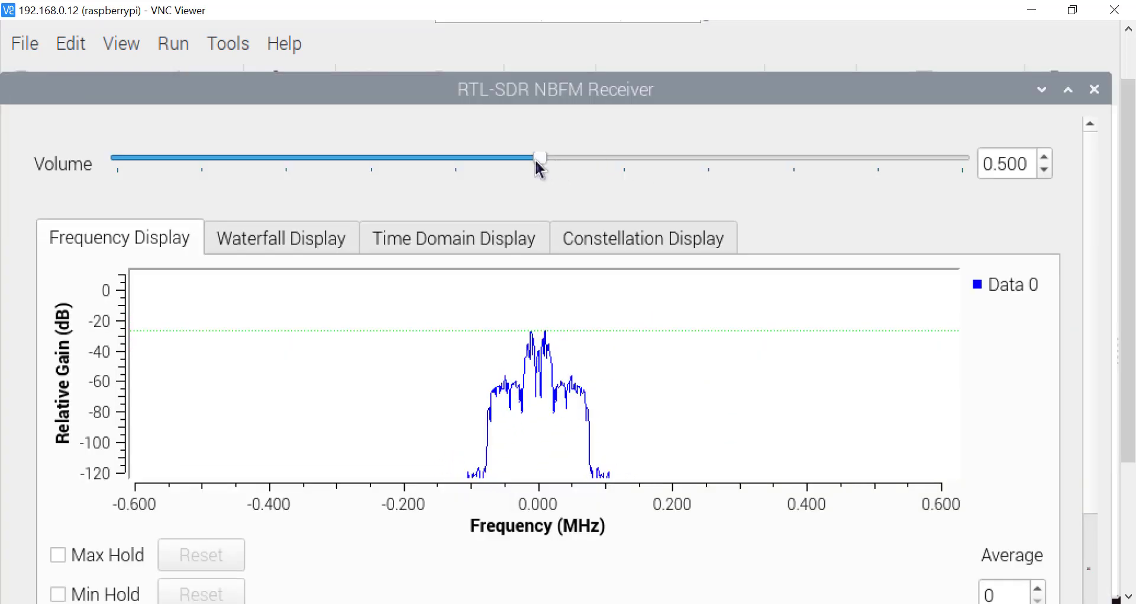
left_click(497, 166)
left_click(431, 167)
left_click(353, 171)
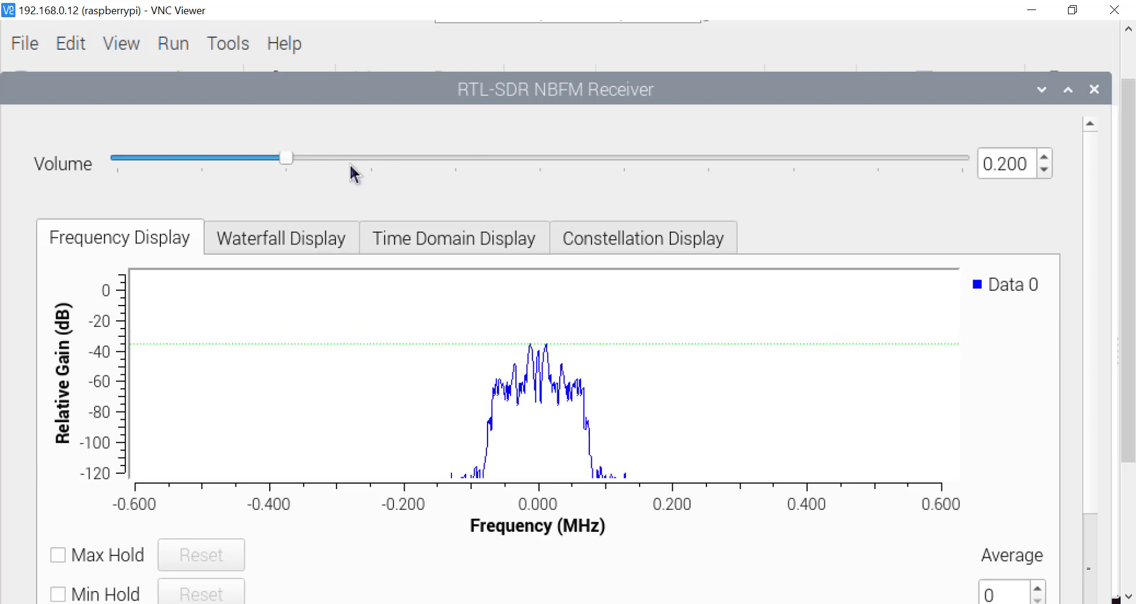
left_click(205, 167)
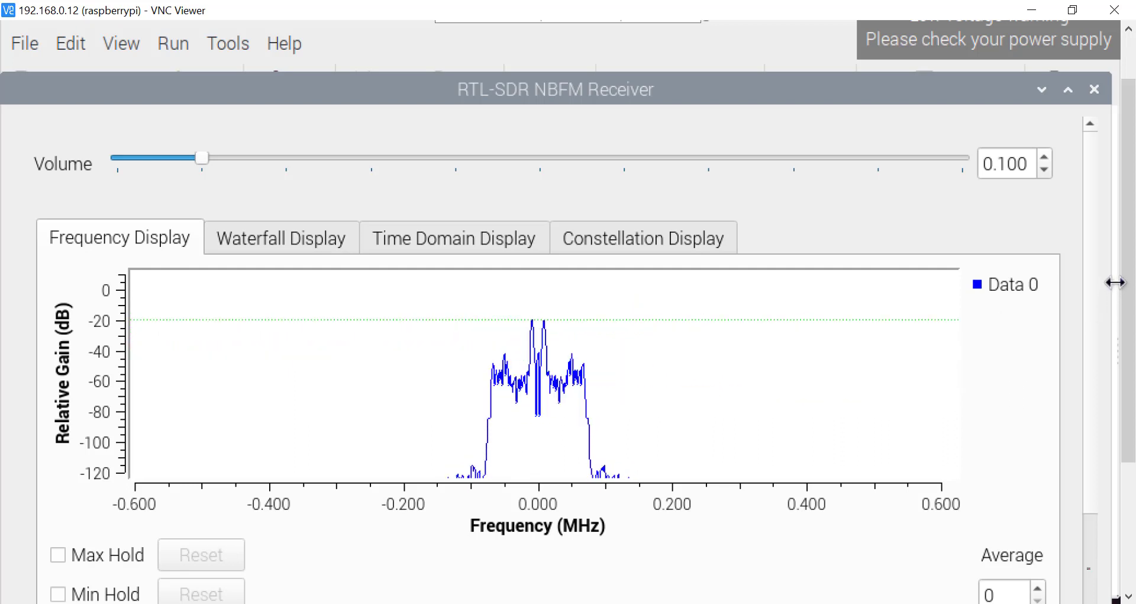
scroll(1126, 301, "down", 1)
scroll(1127, 302, "down", 5)
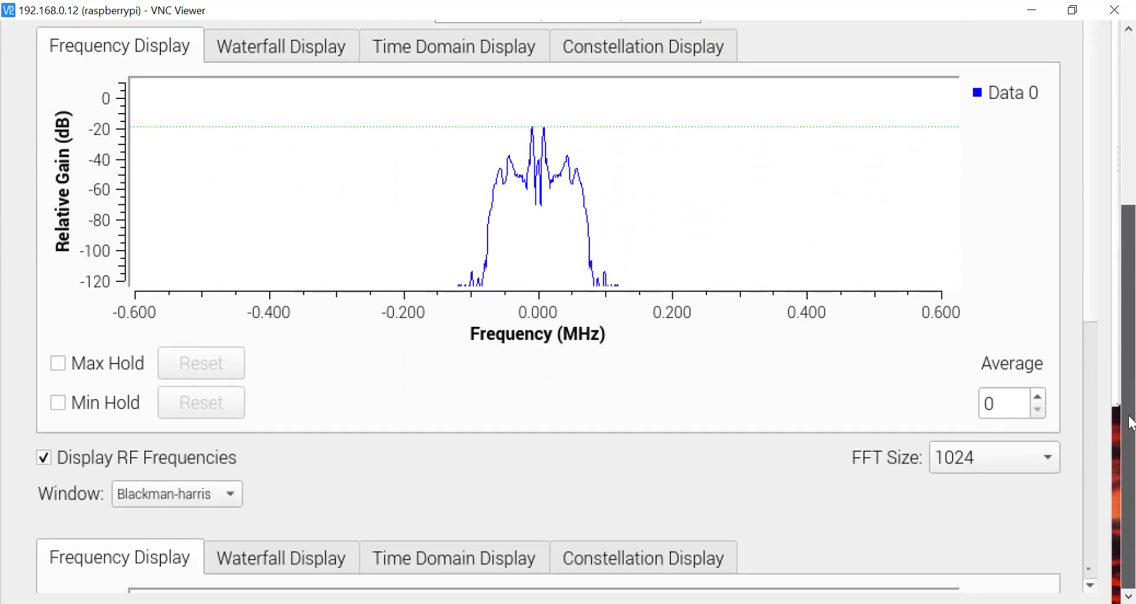
scroll(1089, 367, "down", 5)
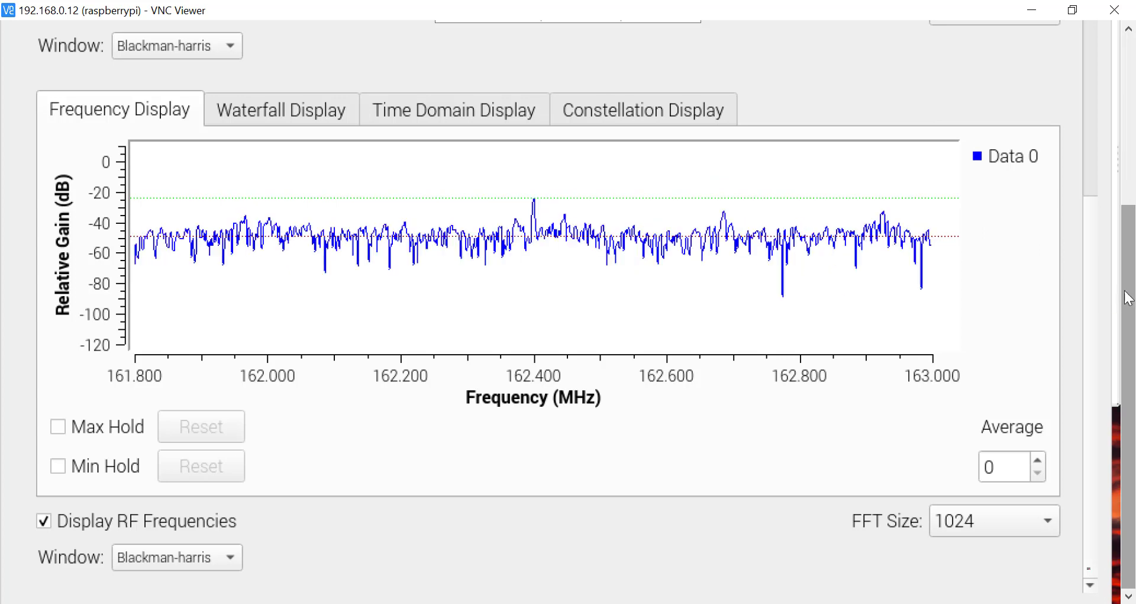
scroll(1123, 120, "up", 8)
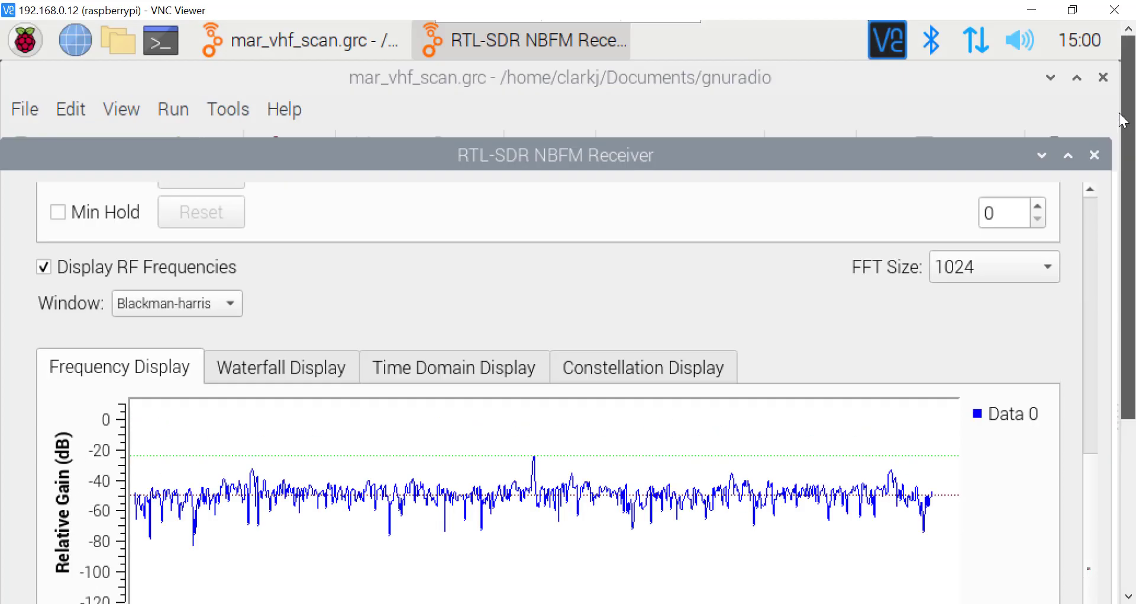
Close the receiver window and change the fc variable from 162400000 to 156525000
left_click(1094, 155)
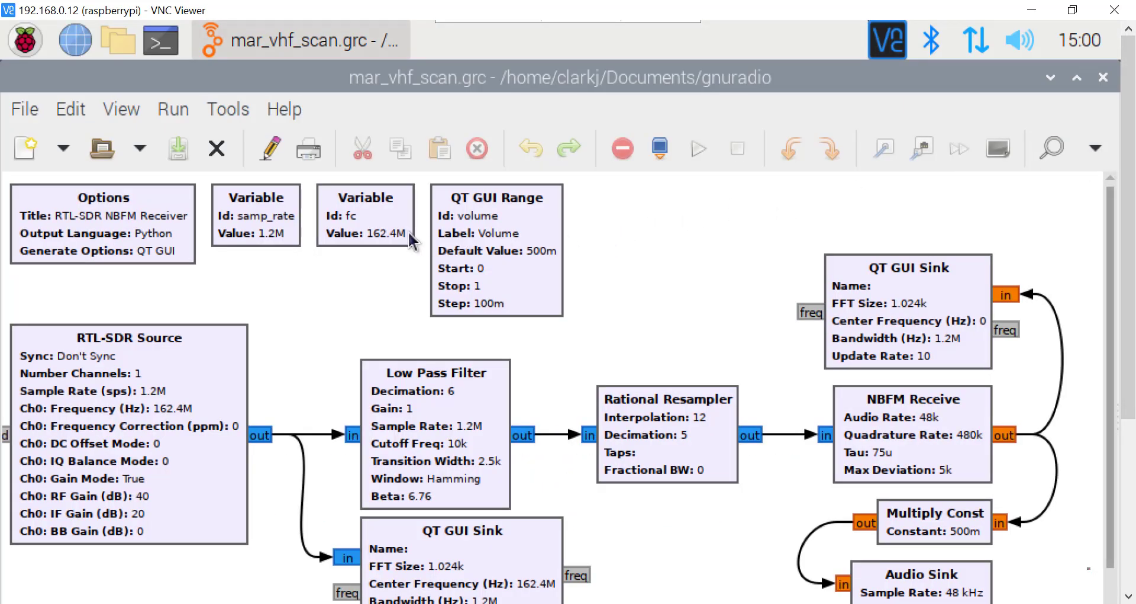
double_click(350, 212)
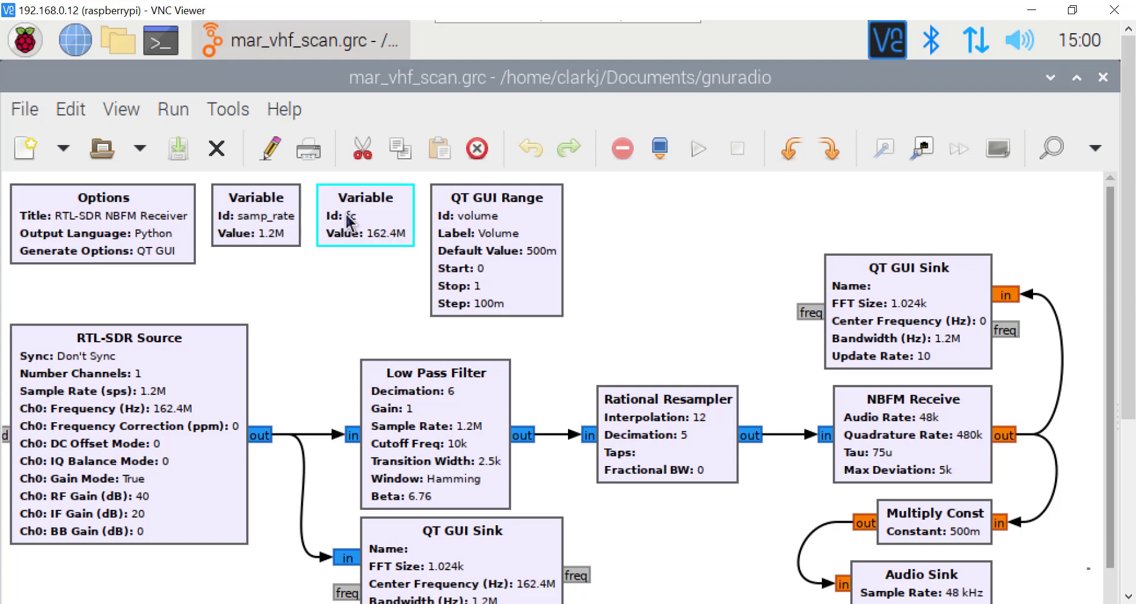
left_click_drag(278, 193, 2, 189)
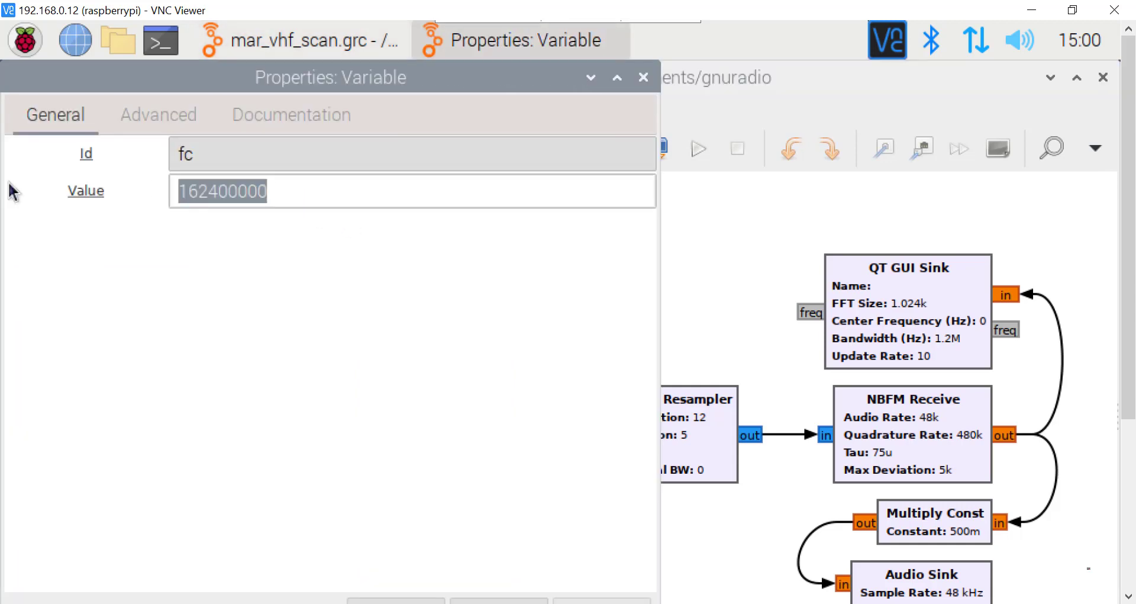
type("1")
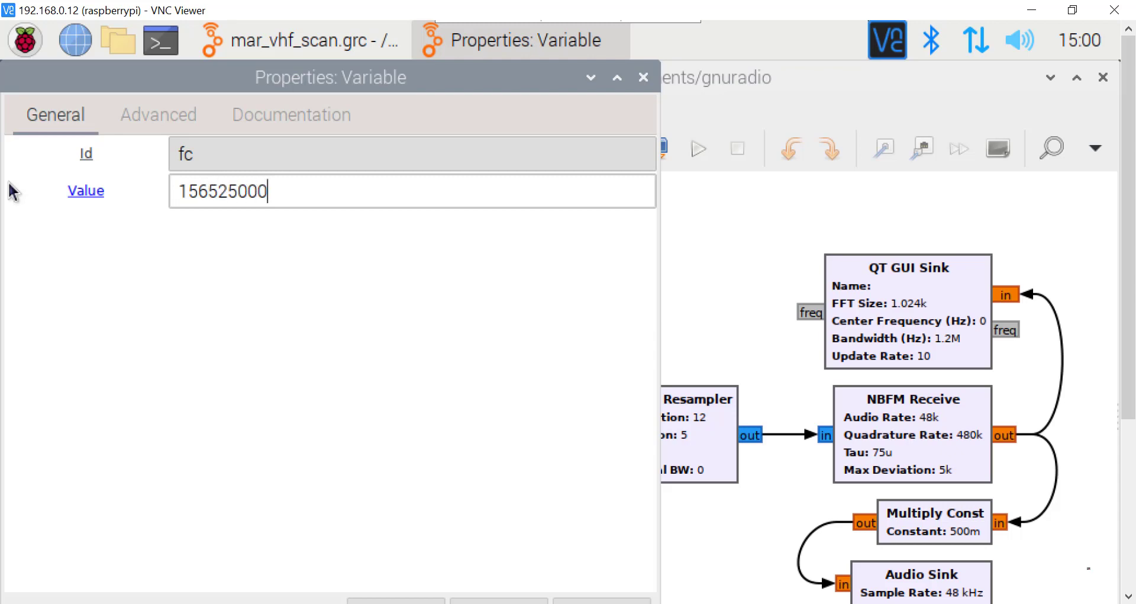
key("Return")
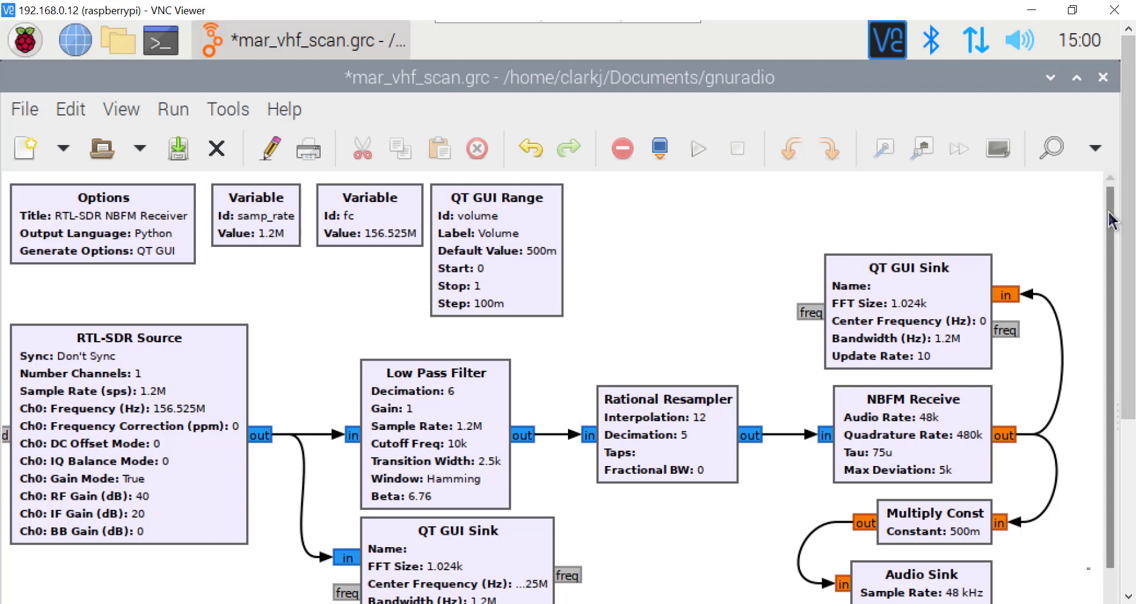
Search the block library for 'wav', drop a Wav File Sink onto the canvas, then hide the library
left_click_drag(1128, 222, 997, 284)
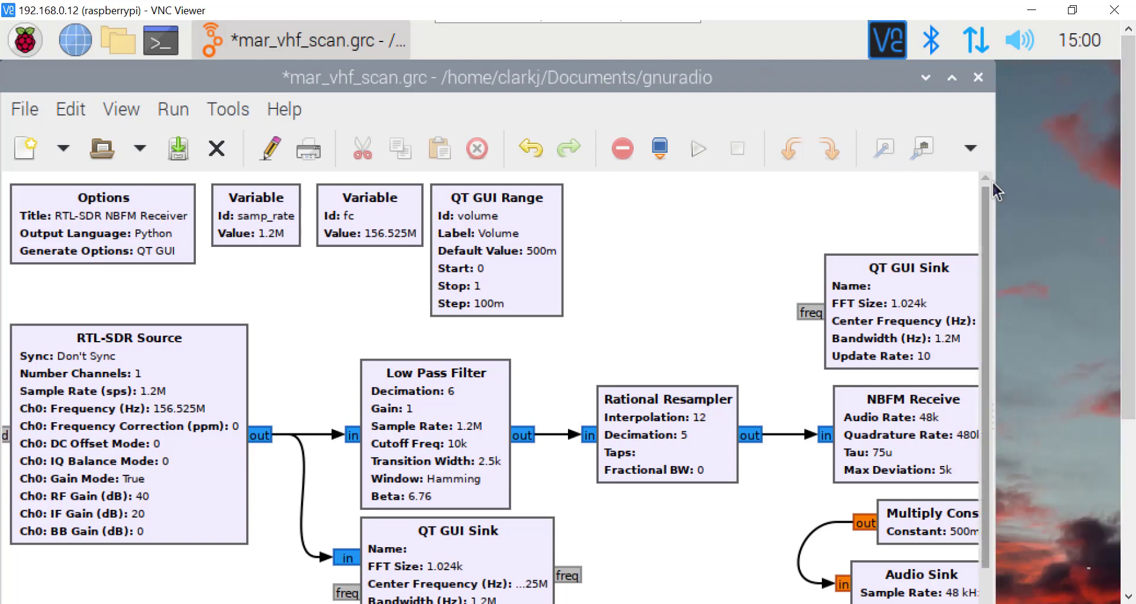
left_click_drag(1000, 180, 1120, 181)
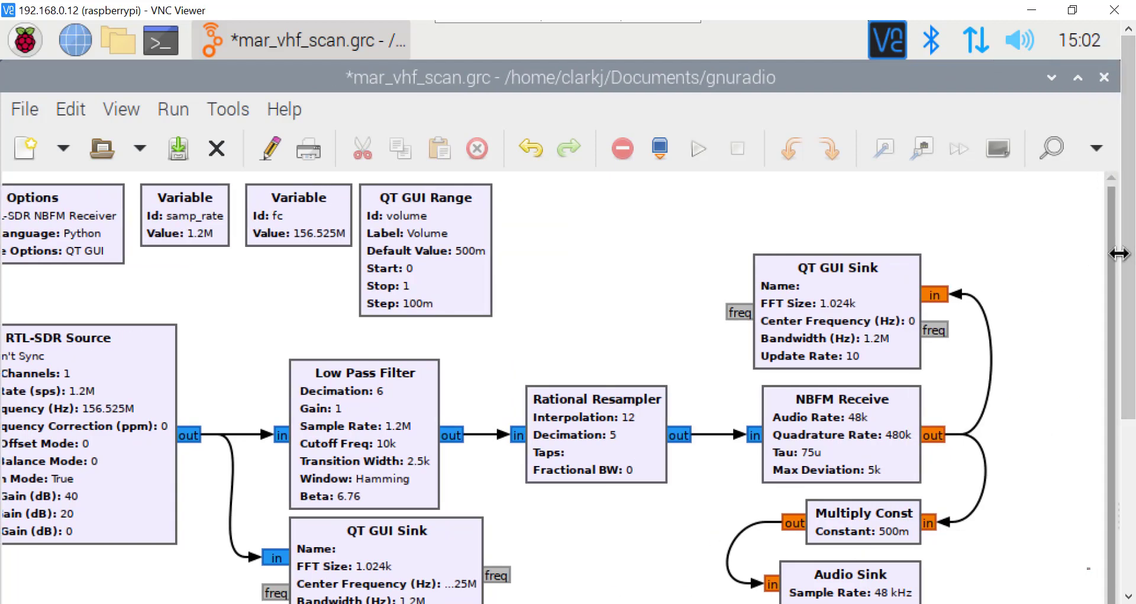
left_click_drag(1118, 260, 949, 257)
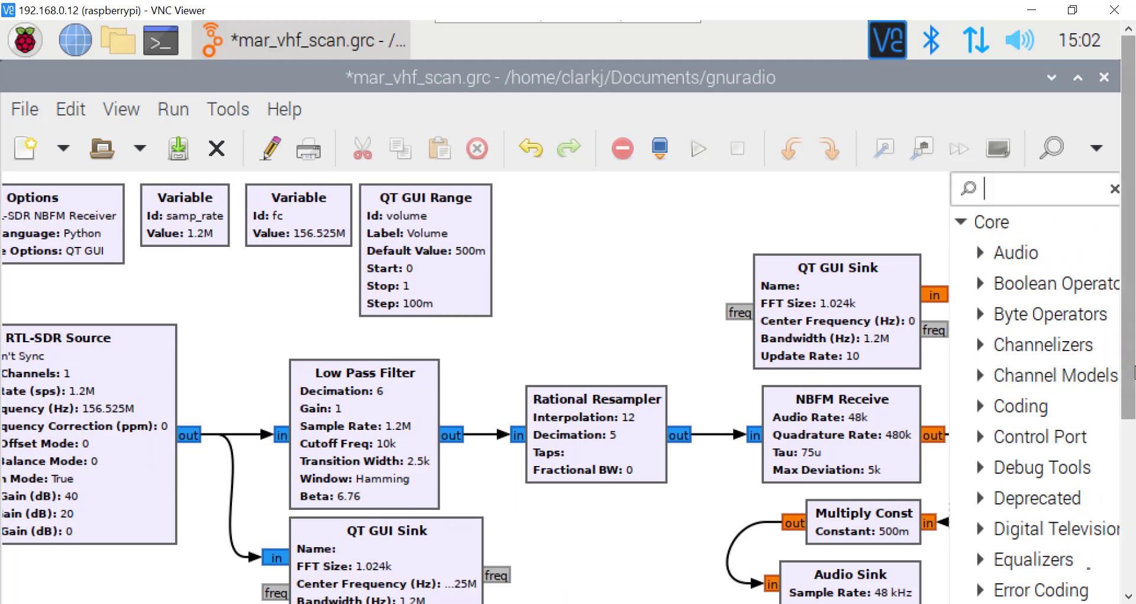
type("wav")
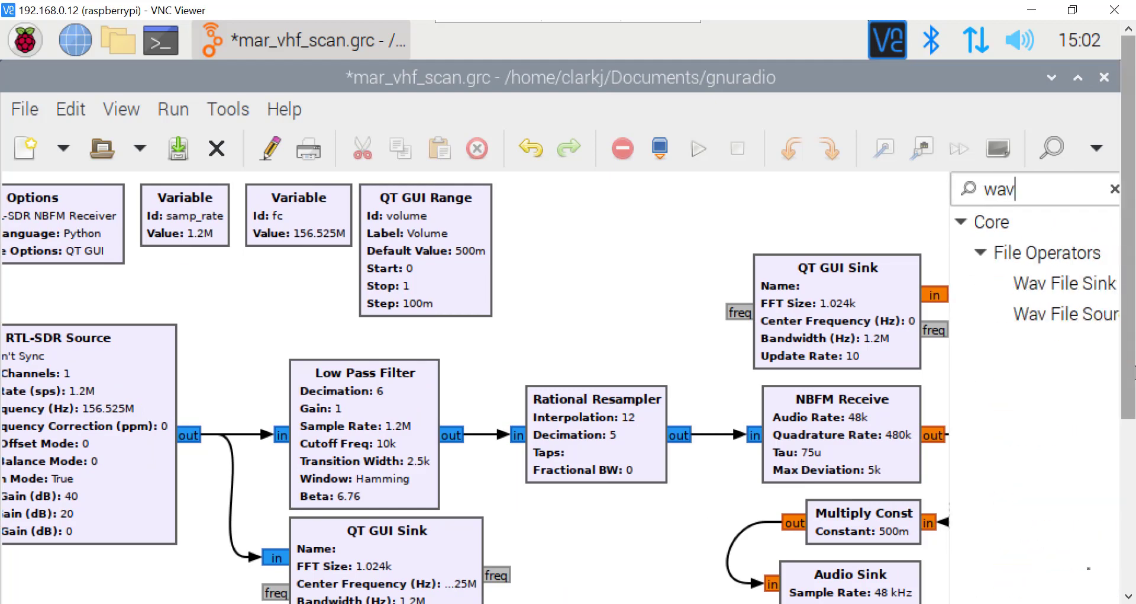
left_click_drag(1065, 287, 633, 207)
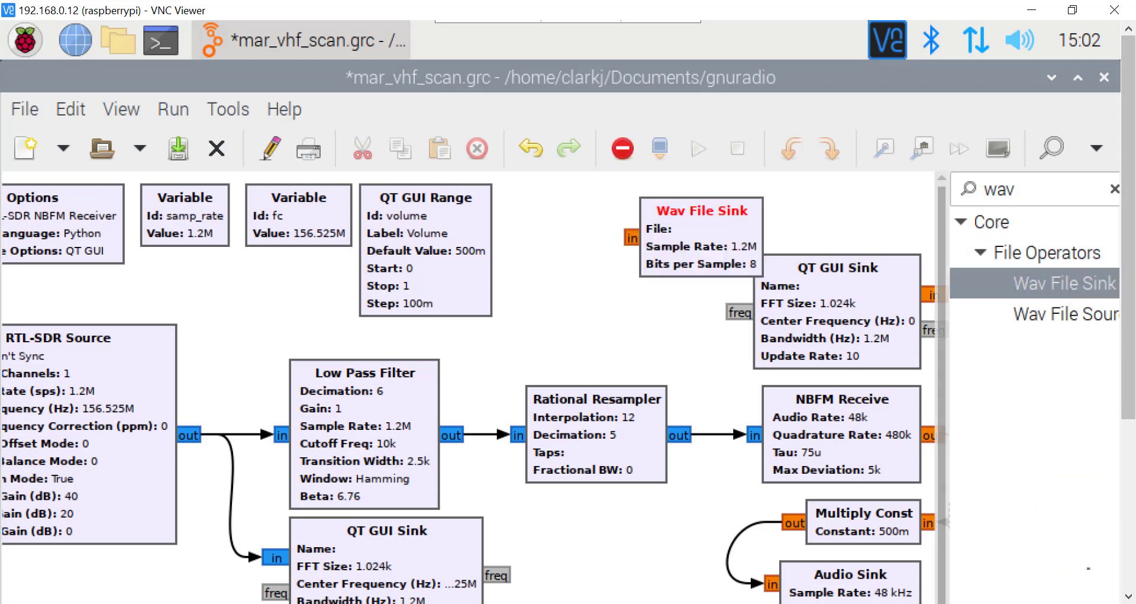
left_click(1115, 189)
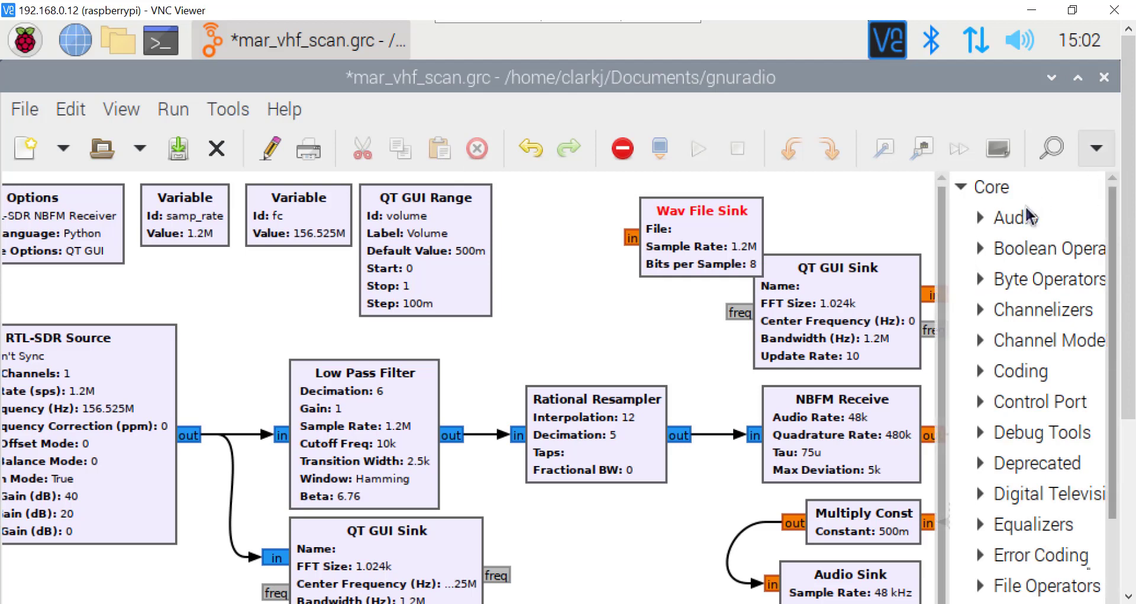
left_click_drag(953, 211, 1135, 239)
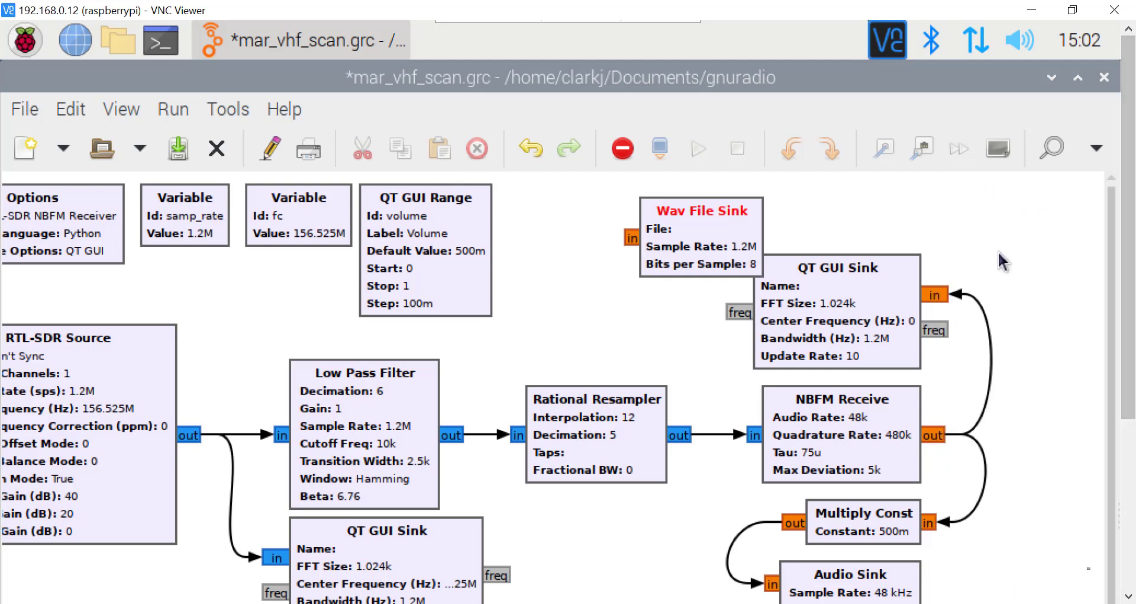
Move the Wav File Sink block to sit below the Audio Sink in the flowgraph
scroll(1134, 307, "down", 2)
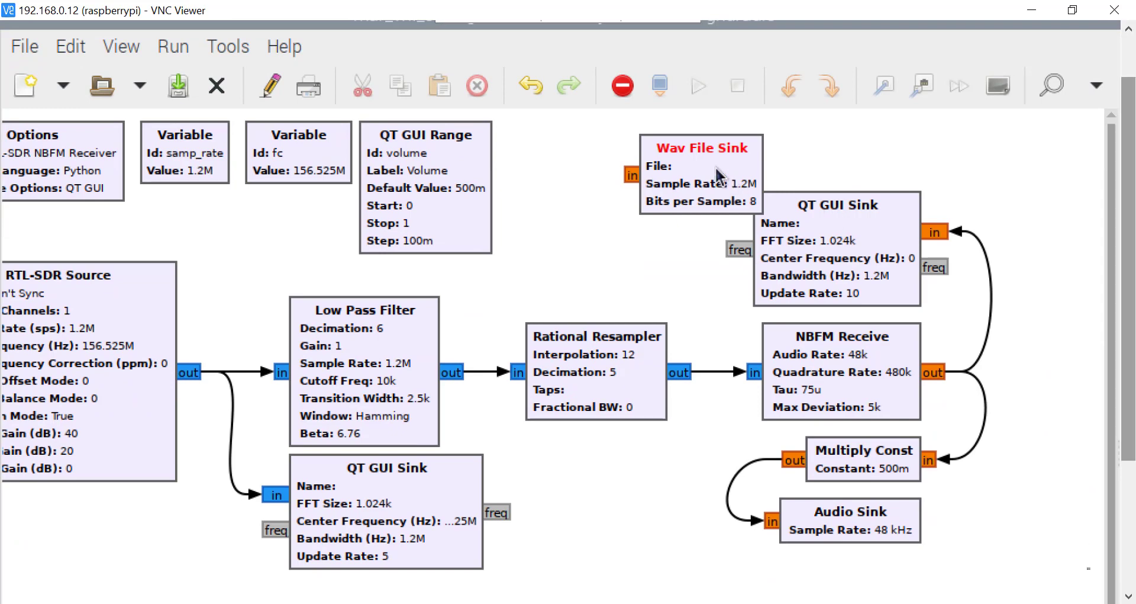
left_click_drag(716, 168, 939, 592)
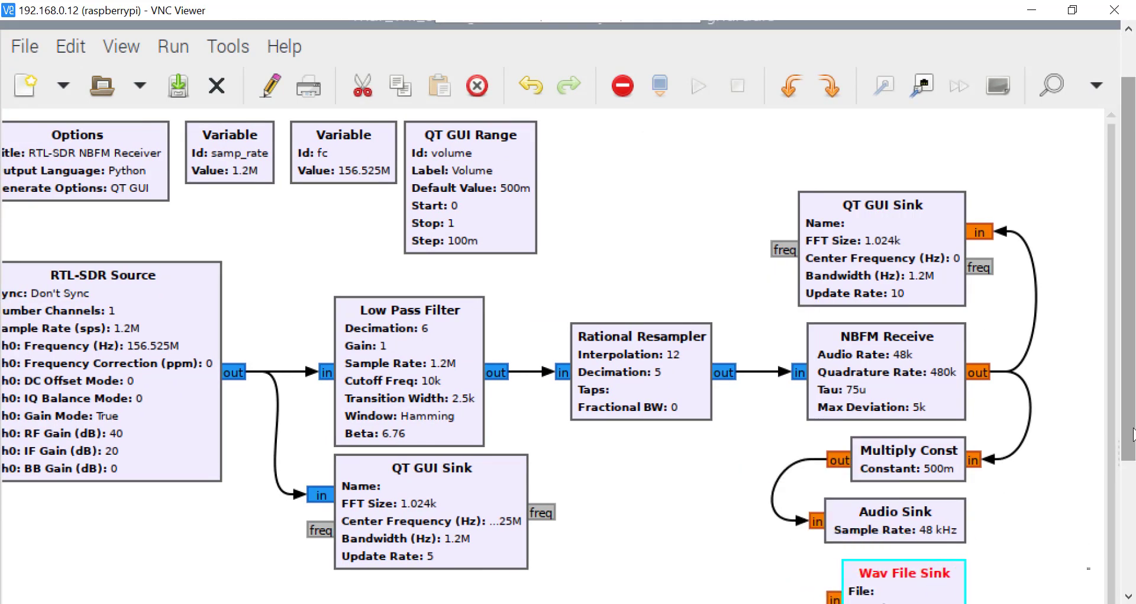
scroll(1133, 488, "down", 2)
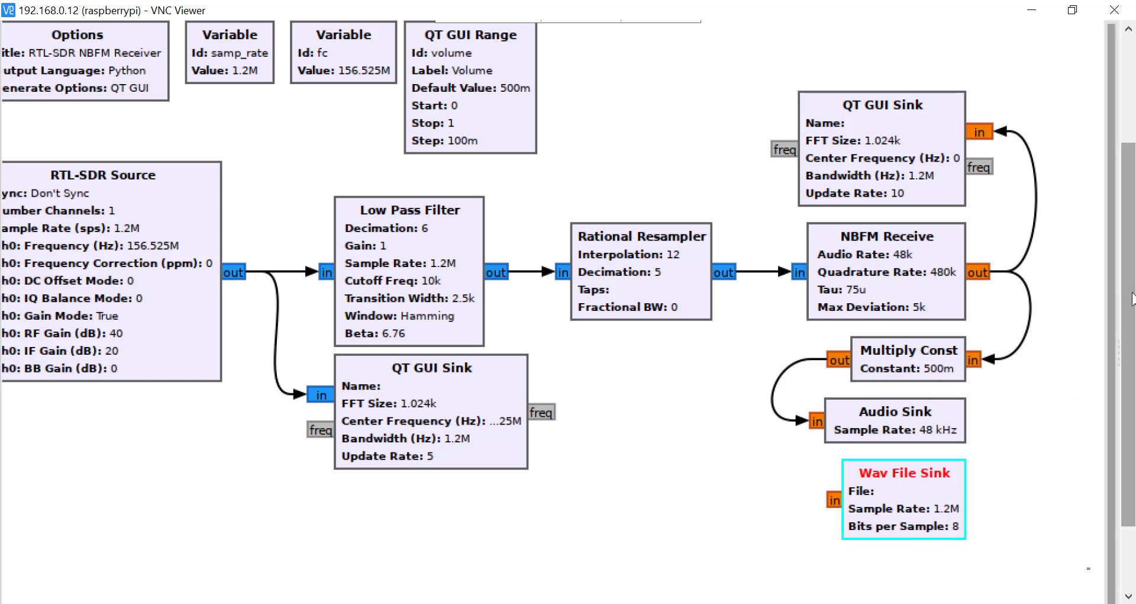
scroll(1129, 299, "up", 3)
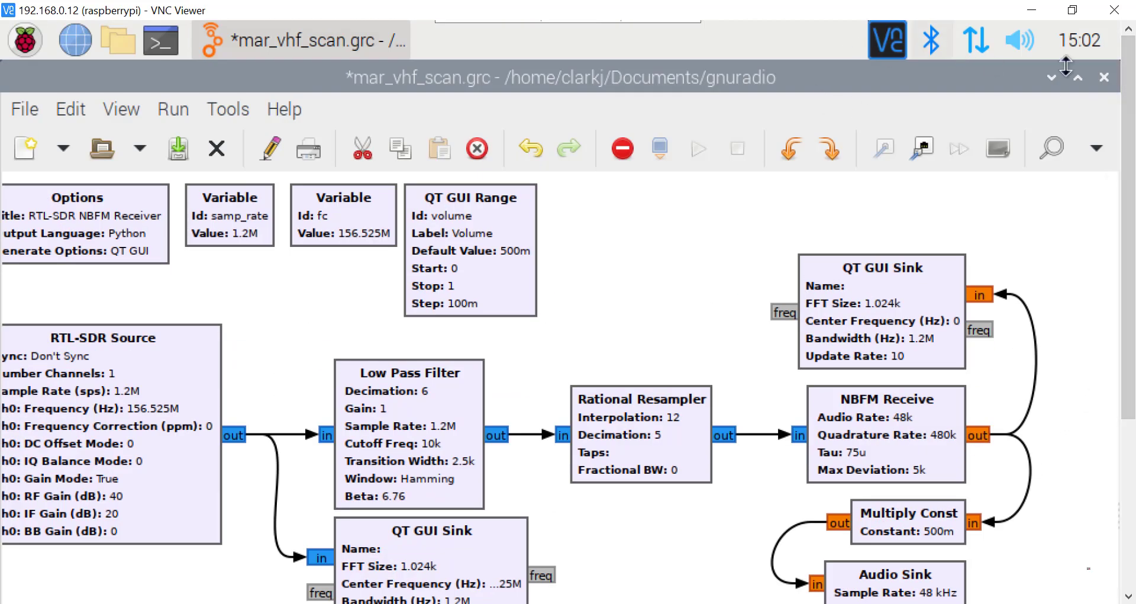
Close the GNU Radio Companion flowgraph window, backing out of the unsaved-changes prompt first
left_click(1105, 77)
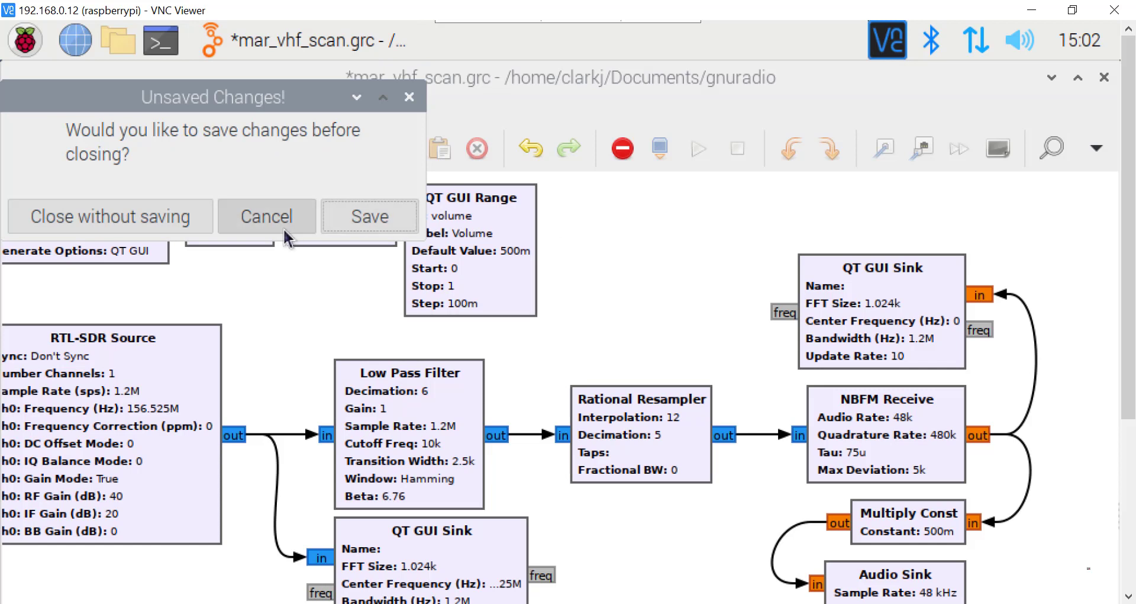
left_click(274, 216)
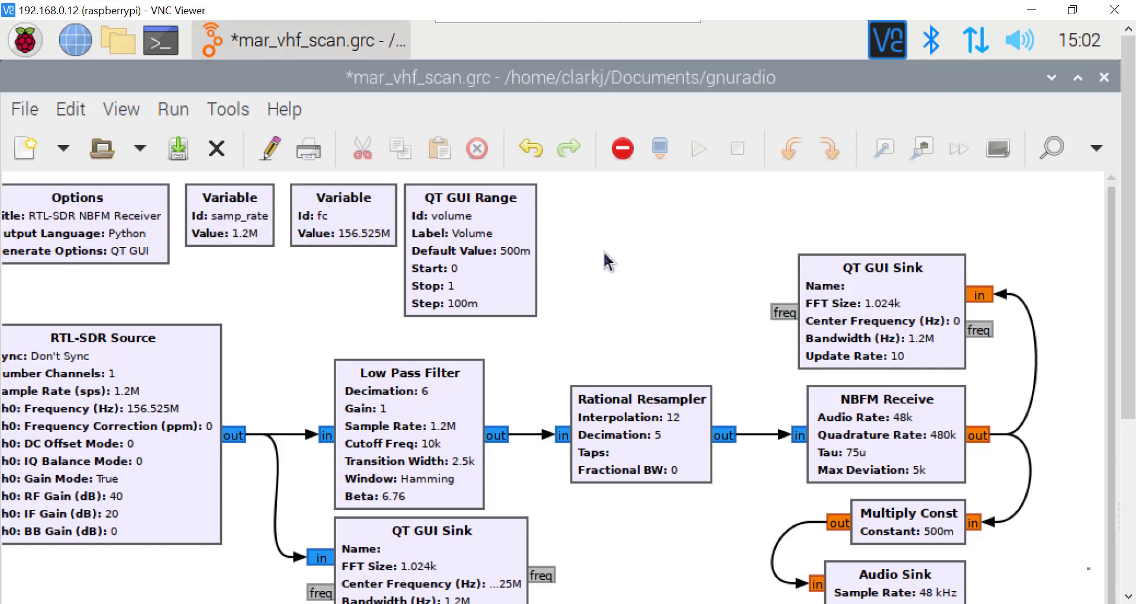
left_click(1104, 78)
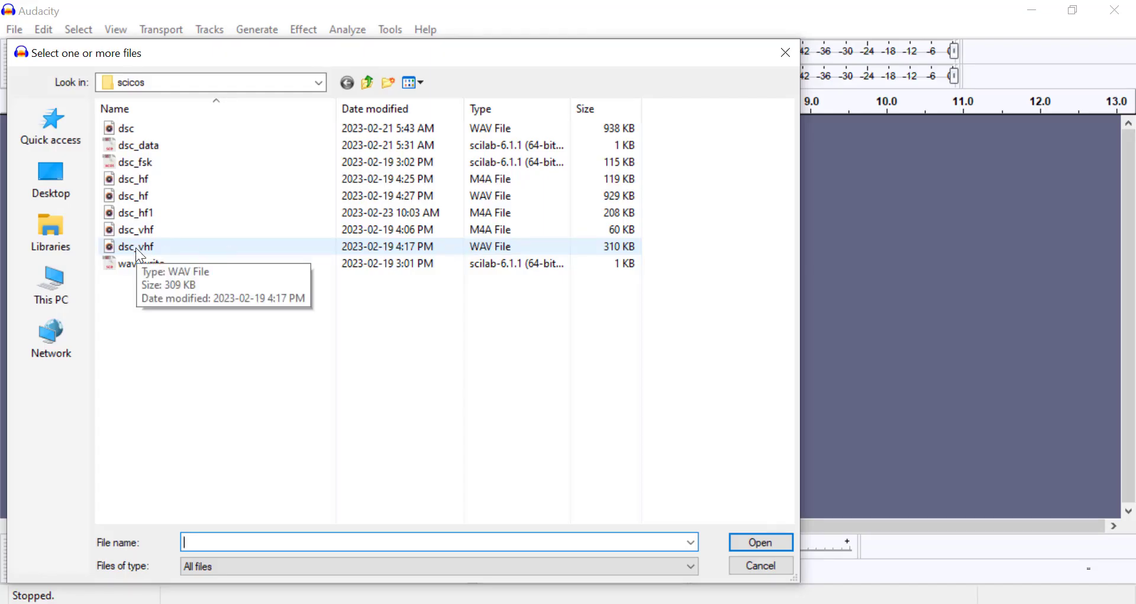
Open the dsc_vhf WAV file from the Select files dialog
left_click(136, 248)
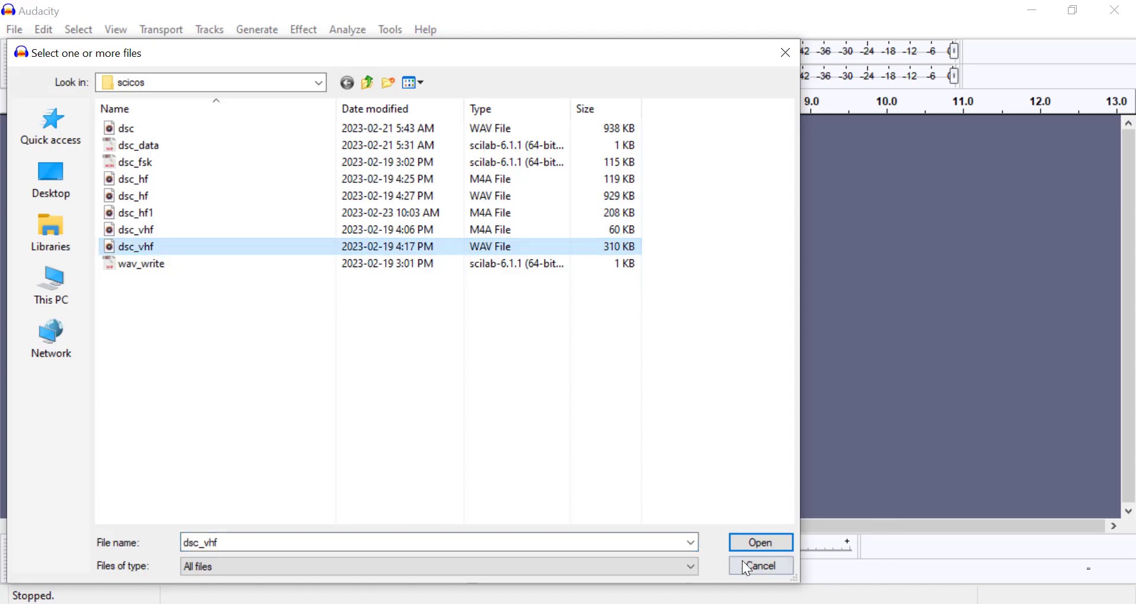
left_click(783, 540)
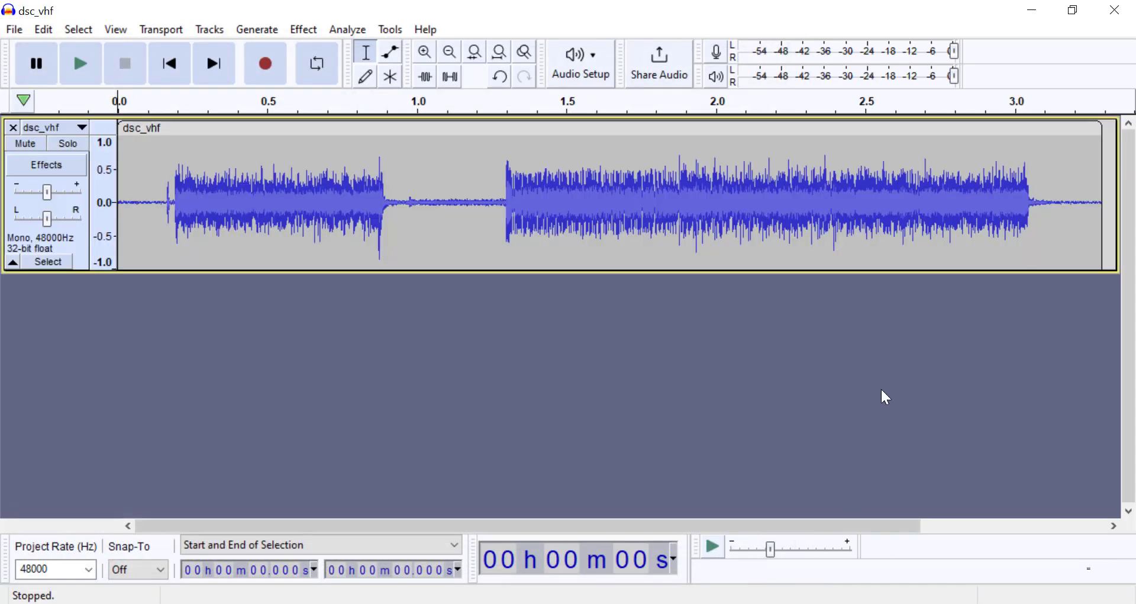
left_click(1032, 10)
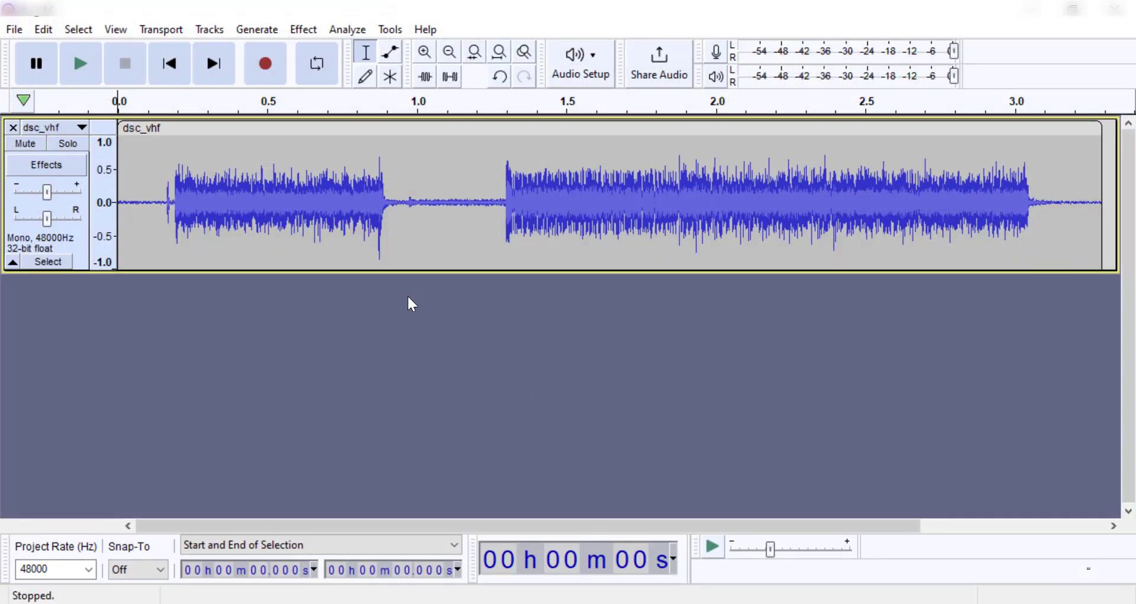
Start playback of the dsc_vhf track from the transport toolbar
left_click(77, 64)
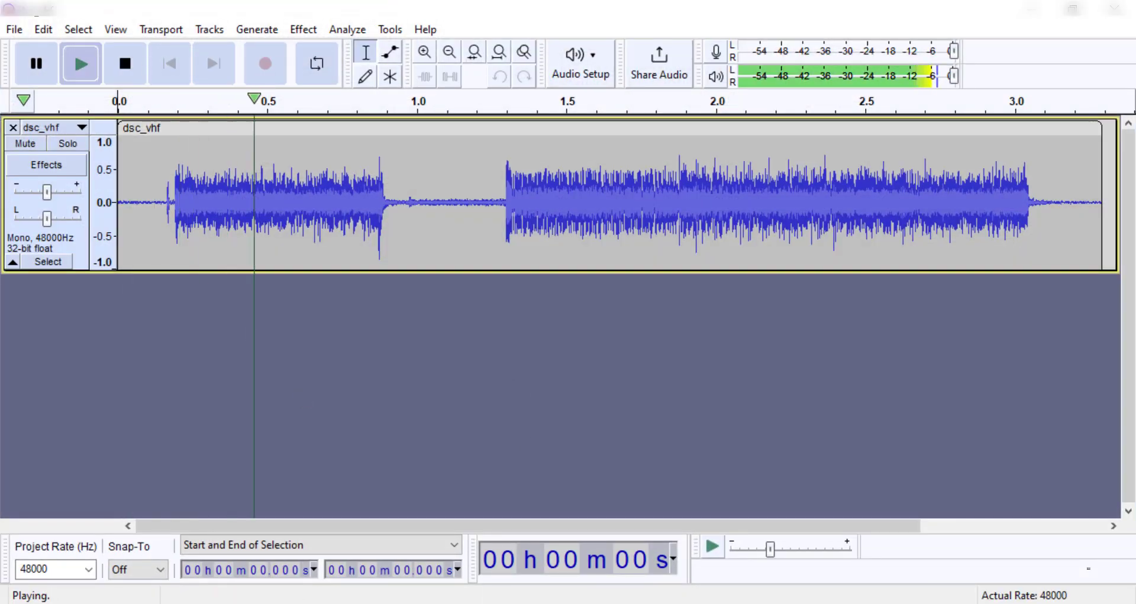